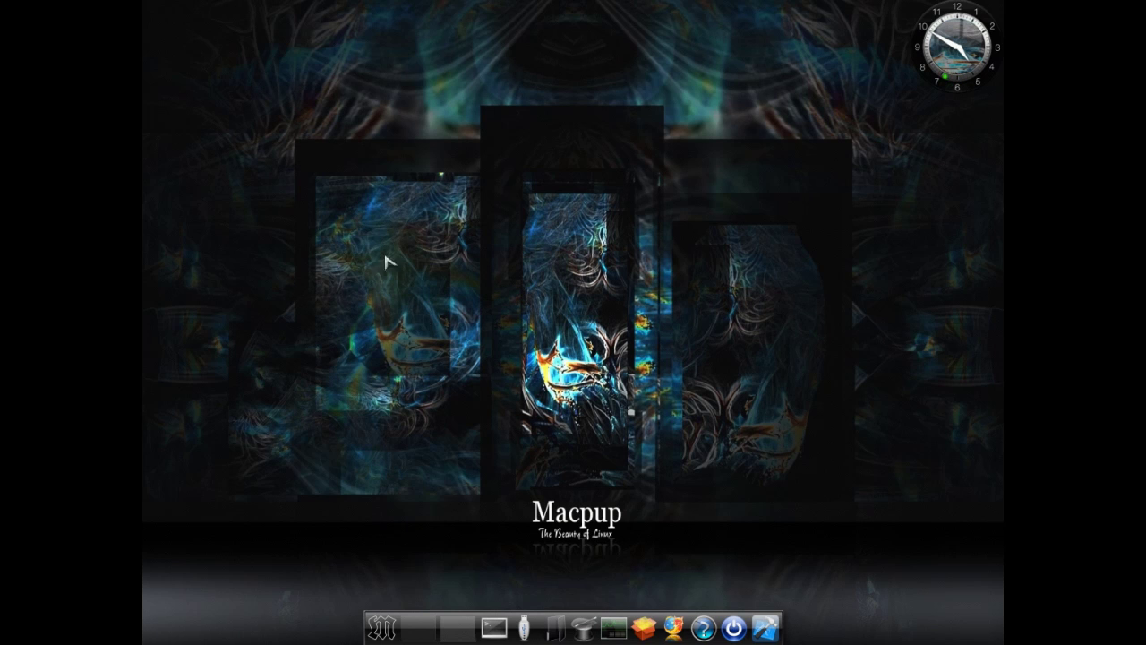
Open the Main menu and browse the Business, Desktop and Document application categories.
{"action": "left_click", "coordinate": [362, 185]}
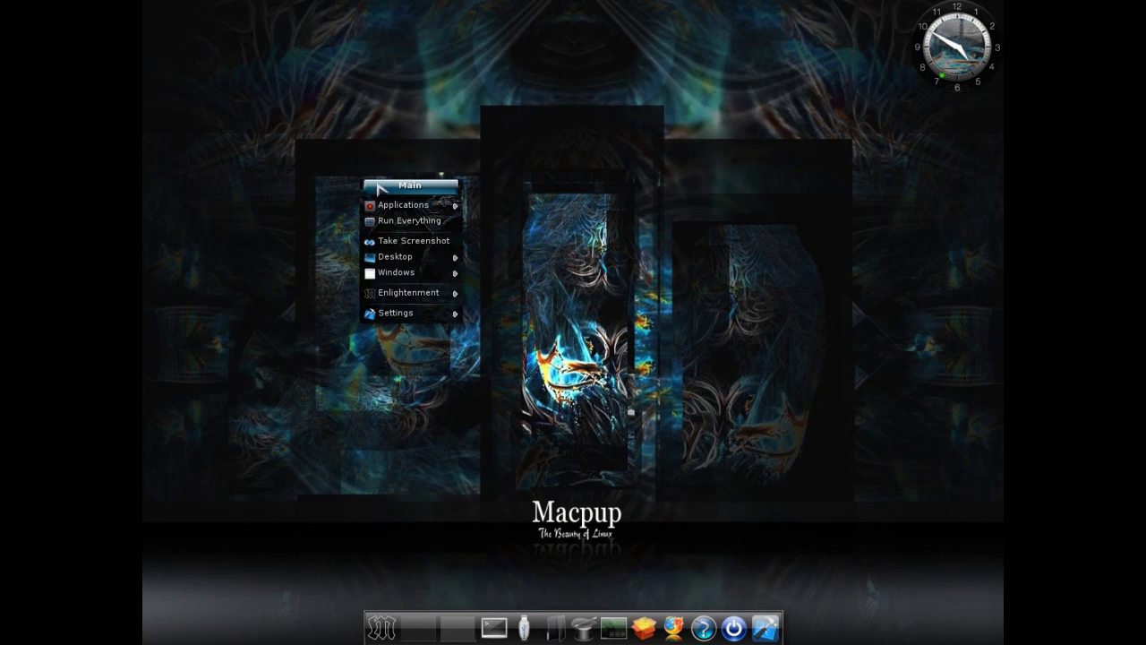
{"action": "left_click", "coordinate": [276, 85]}
{"action": "left_click", "coordinate": [322, 102]}
{"action": "mouse_move", "coordinate": [389, 184]}
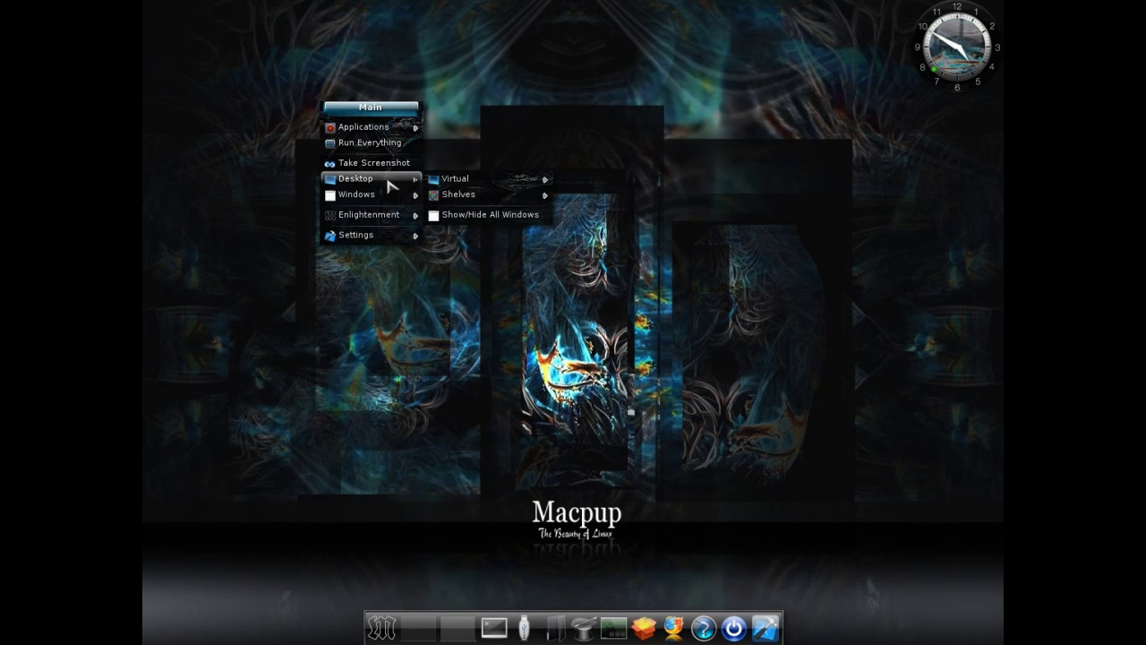
{"action": "mouse_move", "coordinate": [385, 127]}
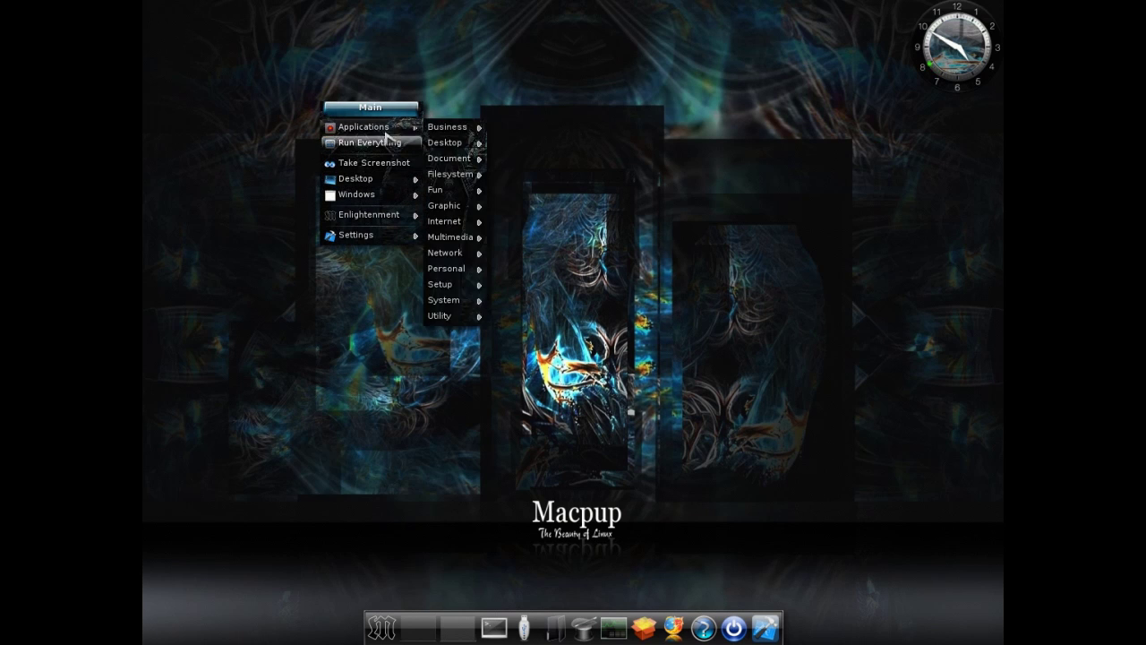
{"action": "mouse_move", "coordinate": [439, 133]}
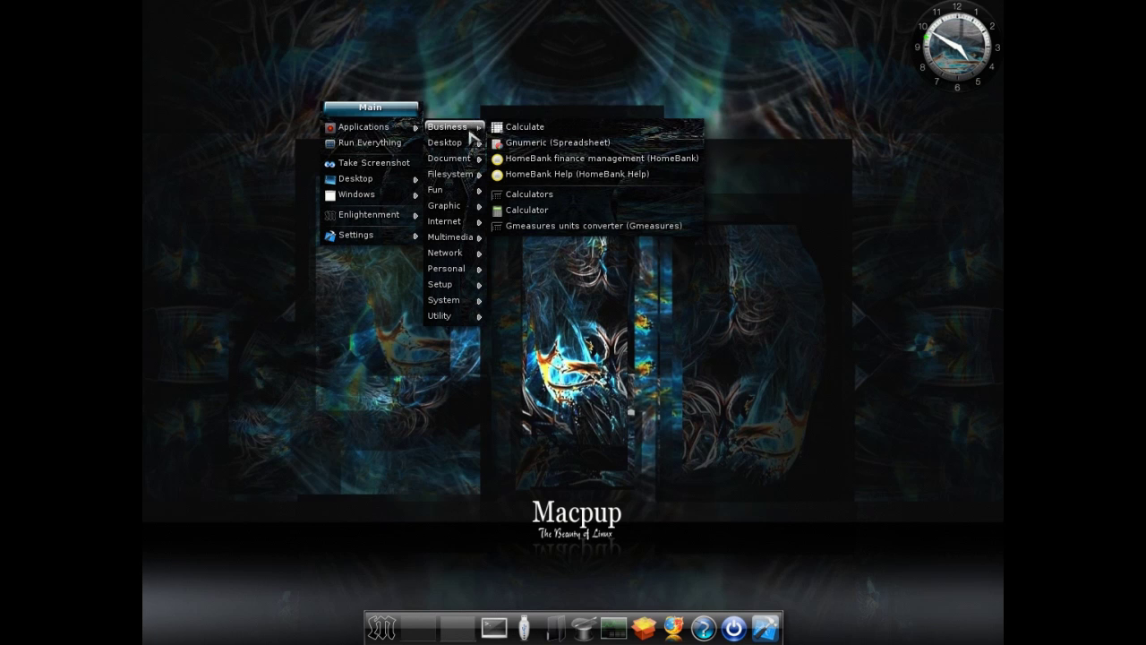
{"action": "mouse_move", "coordinate": [469, 143]}
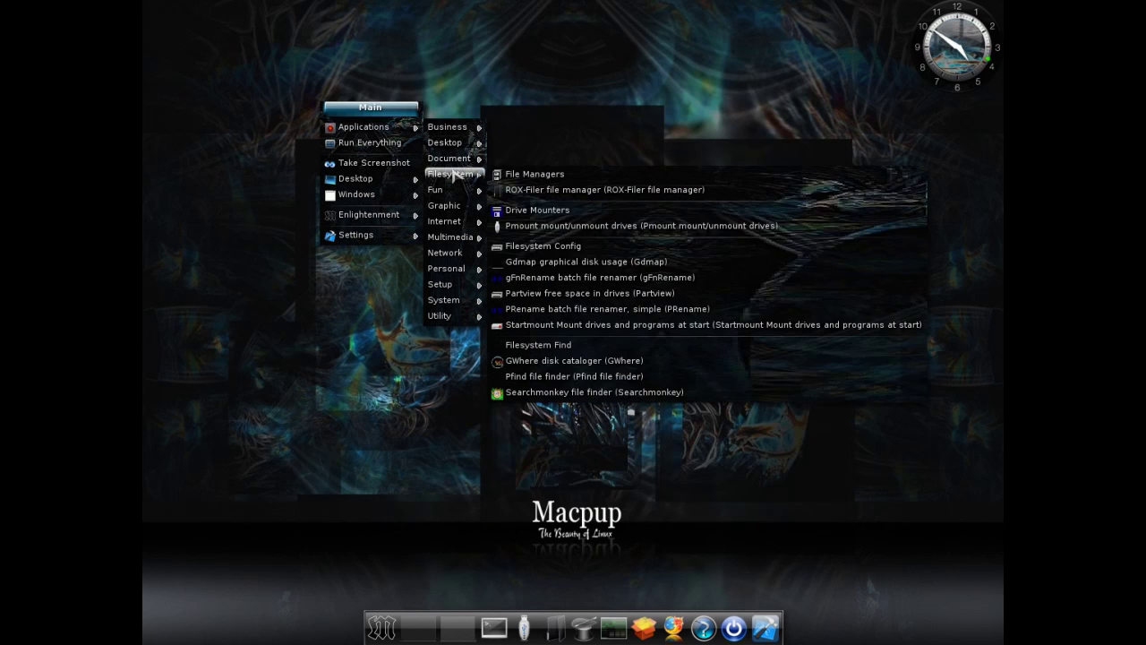
Launch AbiWord from the Document menu and close it again.
{"action": "mouse_move", "coordinate": [537, 158]}
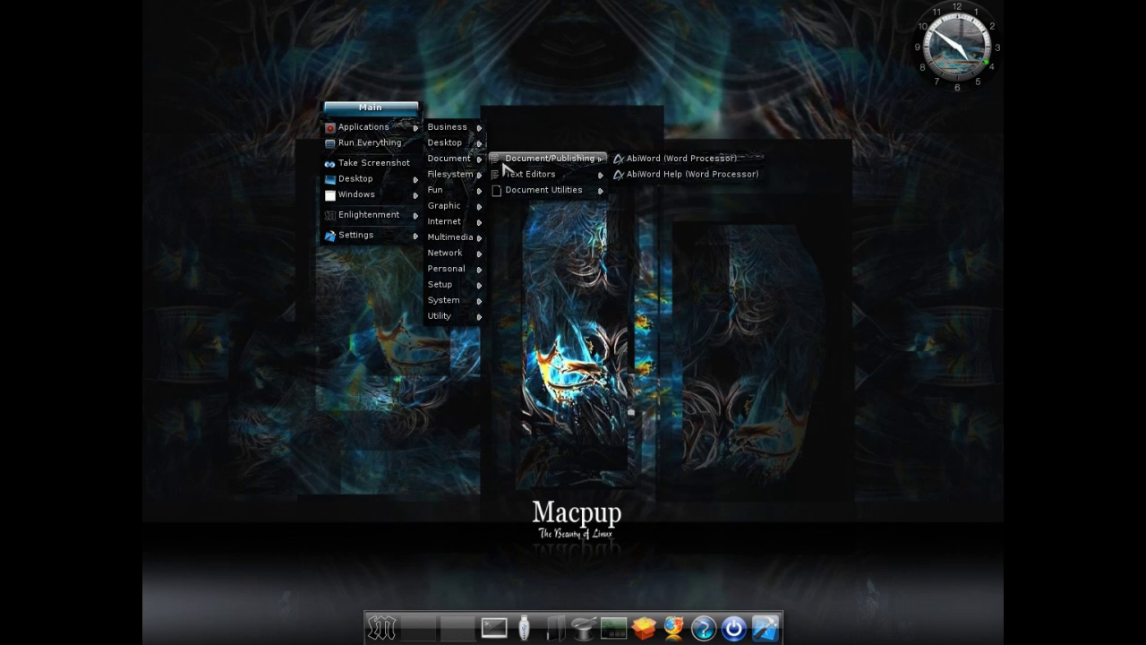
{"action": "left_click", "coordinate": [619, 158]}
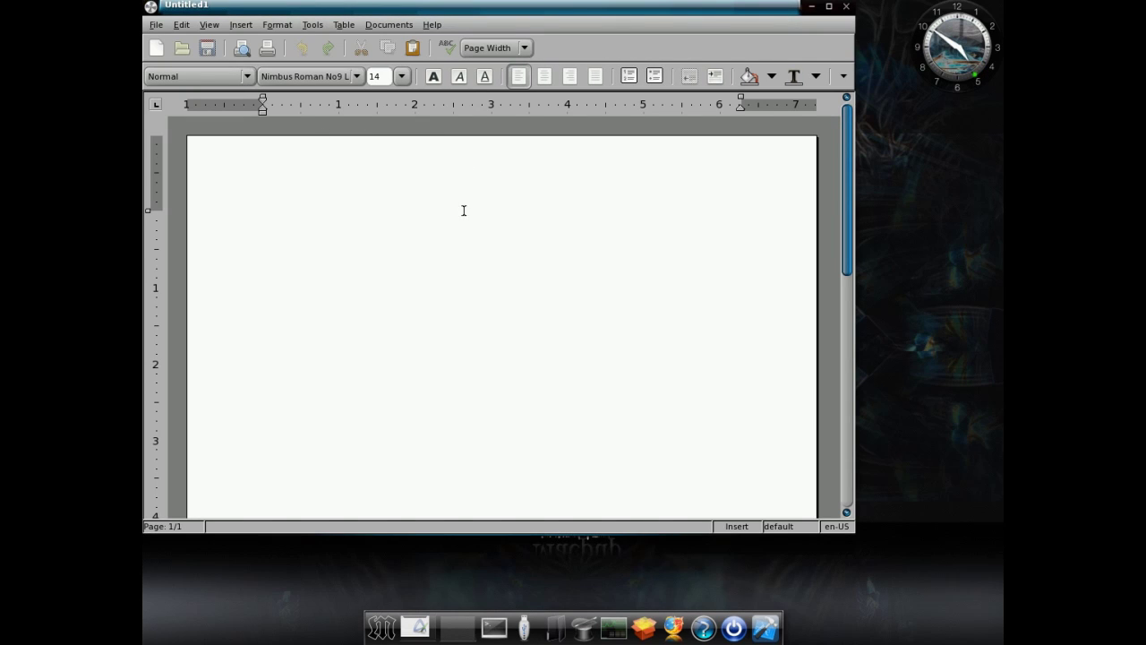
{"action": "left_click", "coordinate": [846, 6]}
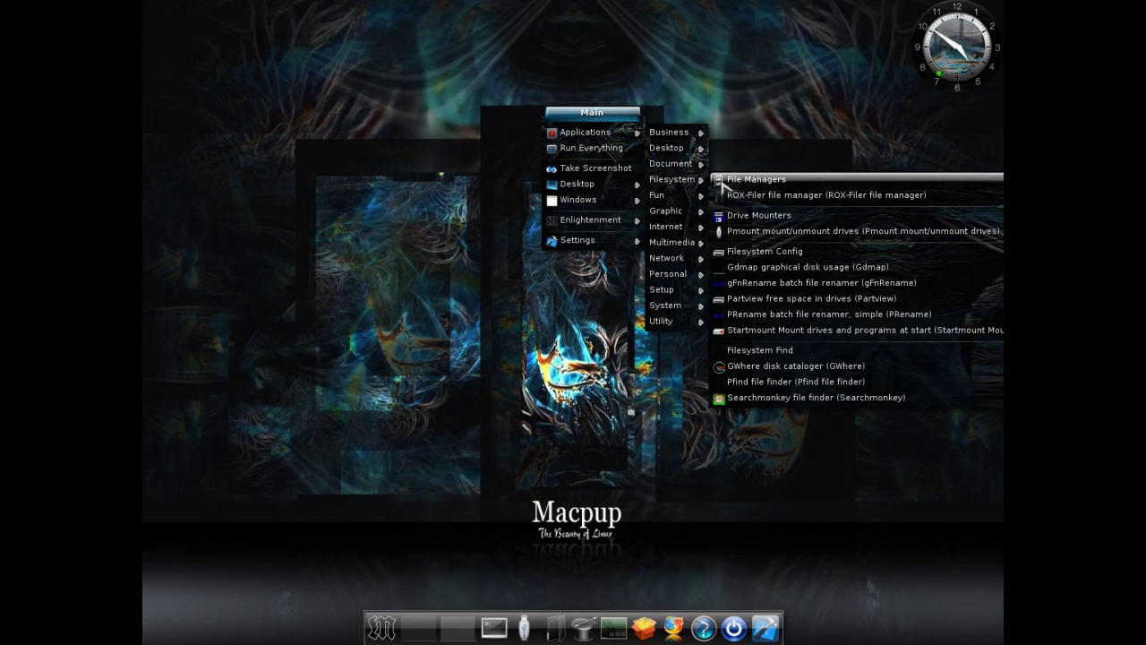
Launch ROX-Filer from the Filesystem menu to show the home folder's 15 items.
{"action": "left_click", "coordinate": [732, 200]}
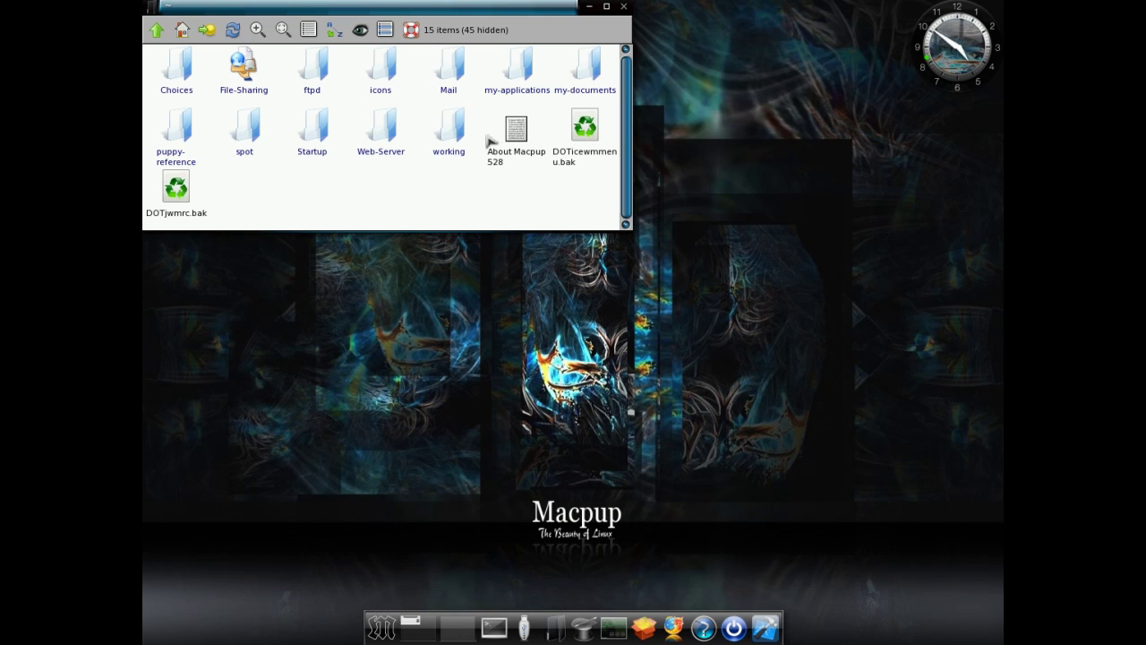
Open 'About Macpup 528' in Geany, scroll to the update link, and drag the window lower.
{"action": "left_click", "coordinate": [517, 155]}
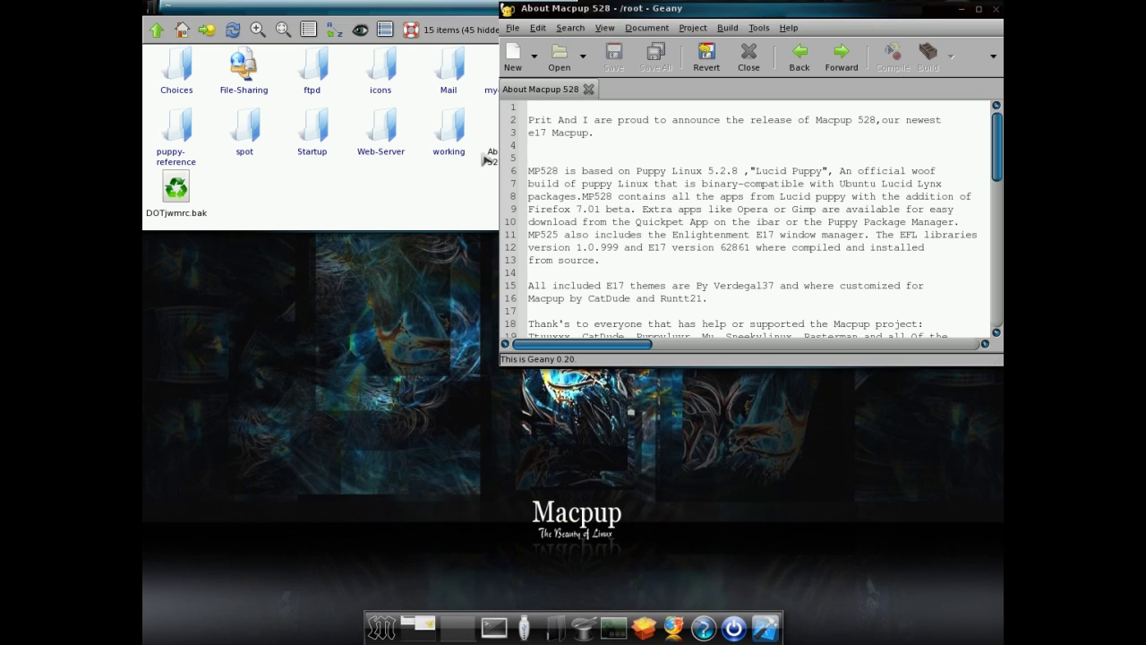
{"action": "scroll", "coordinate": [580, 193], "scroll_direction": "down", "scroll_amount": 10}
{"action": "scroll", "coordinate": [580, 193], "scroll_direction": "up", "scroll_amount": 7}
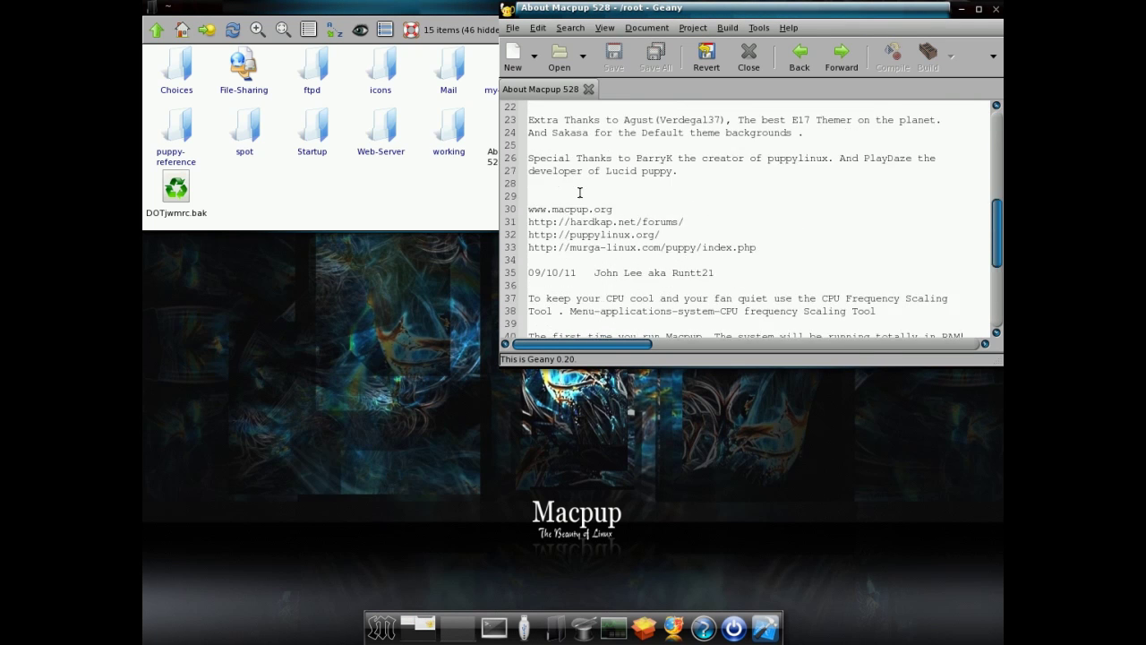
{"action": "scroll", "coordinate": [579, 193], "scroll_direction": "down", "scroll_amount": 2}
{"action": "scroll", "coordinate": [579, 193], "scroll_direction": "up", "scroll_amount": 3}
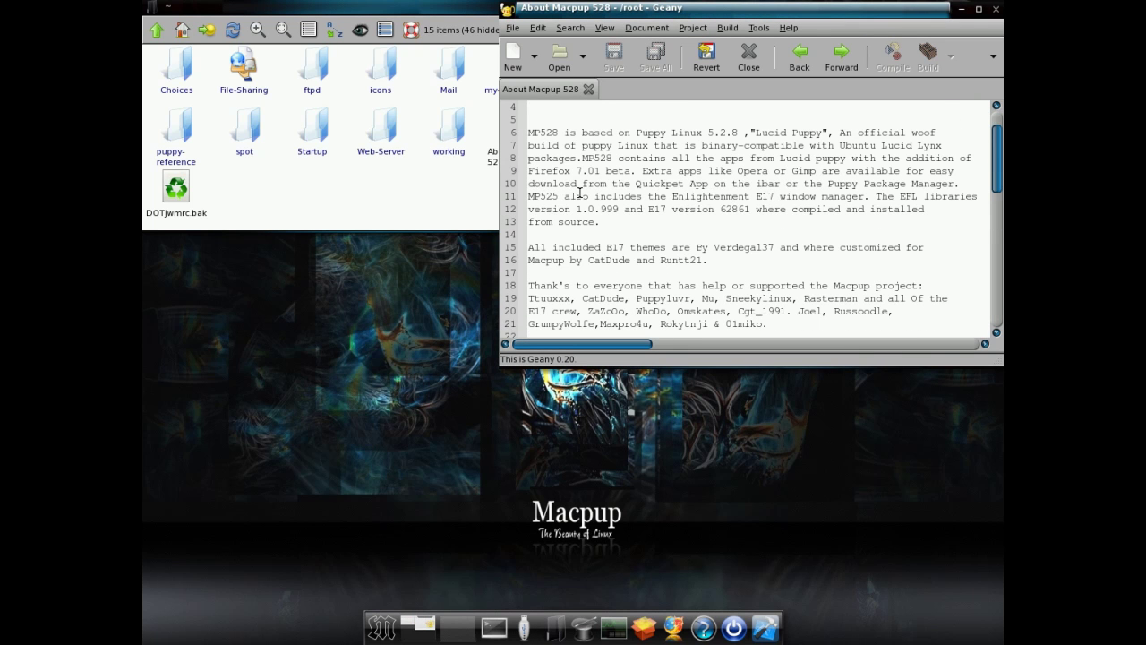
{"action": "scroll", "coordinate": [588, 228], "scroll_direction": "down", "scroll_amount": 9}
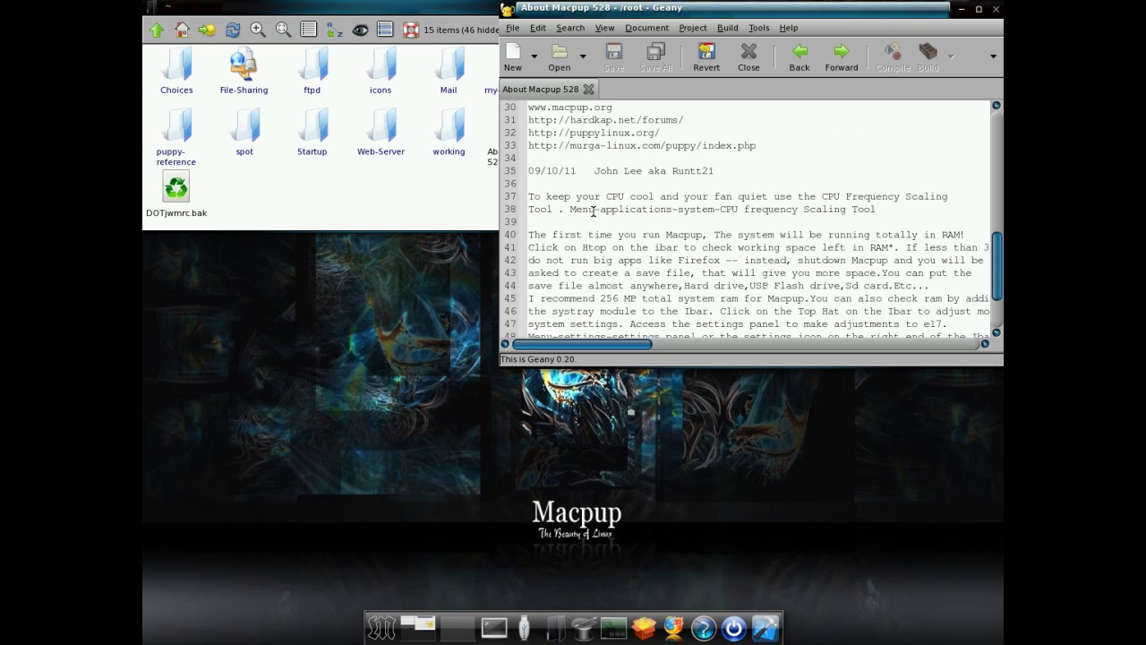
{"action": "scroll", "coordinate": [592, 211], "scroll_direction": "down", "scroll_amount": 2}
{"action": "left_click_drag", "start_coordinate": [656, 11], "coordinate": [429, 137]}
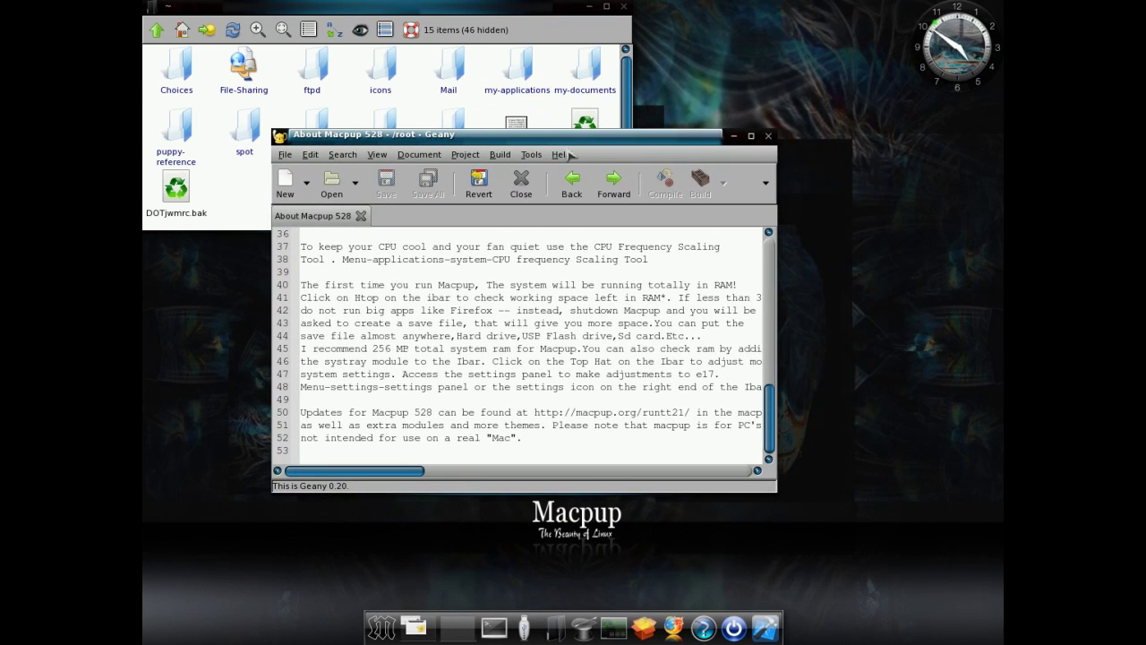
Close Geany and launch InkLite vector editor from Main > Applications > Graphic.
{"action": "left_click", "coordinate": [767, 137]}
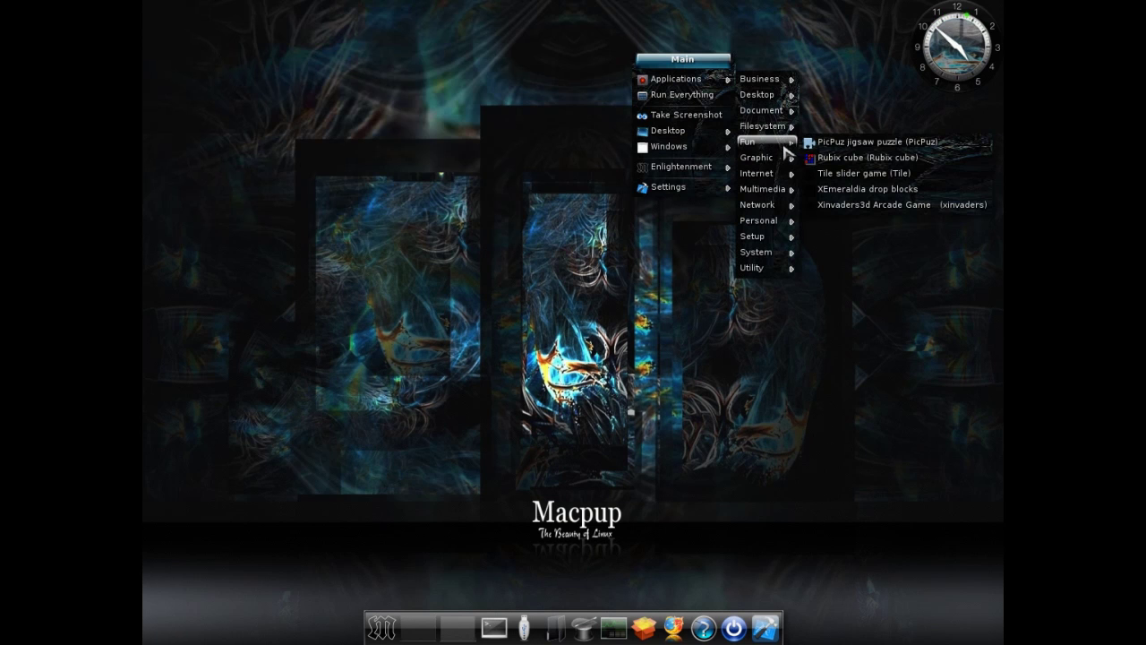
{"action": "mouse_move", "coordinate": [770, 159]}
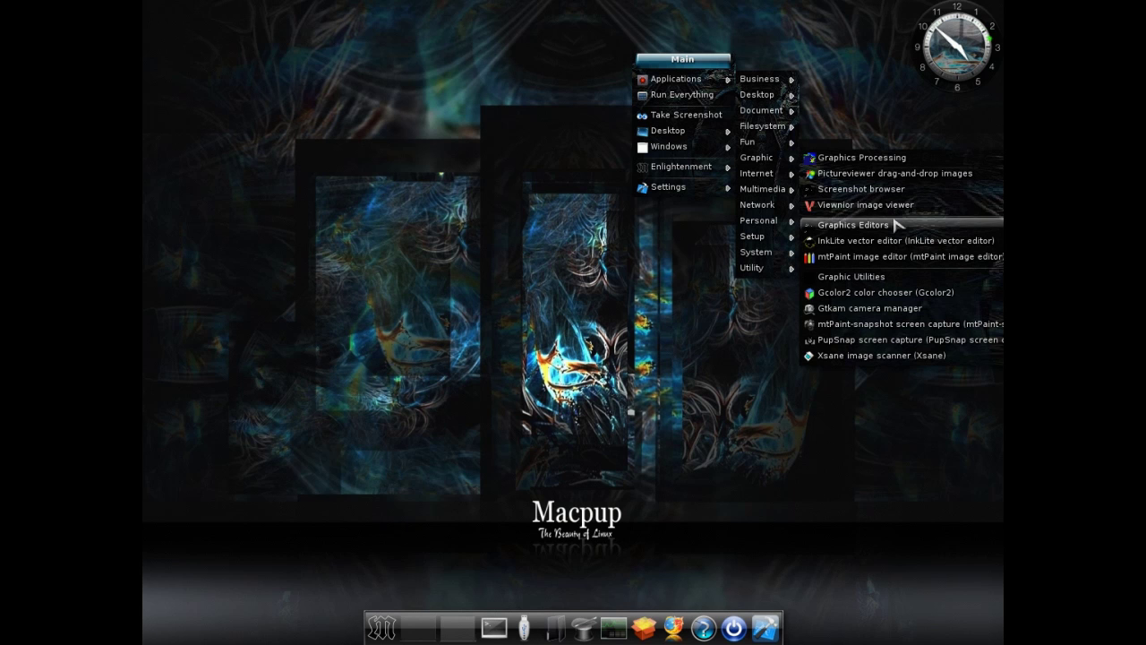
{"action": "left_click", "coordinate": [904, 248]}
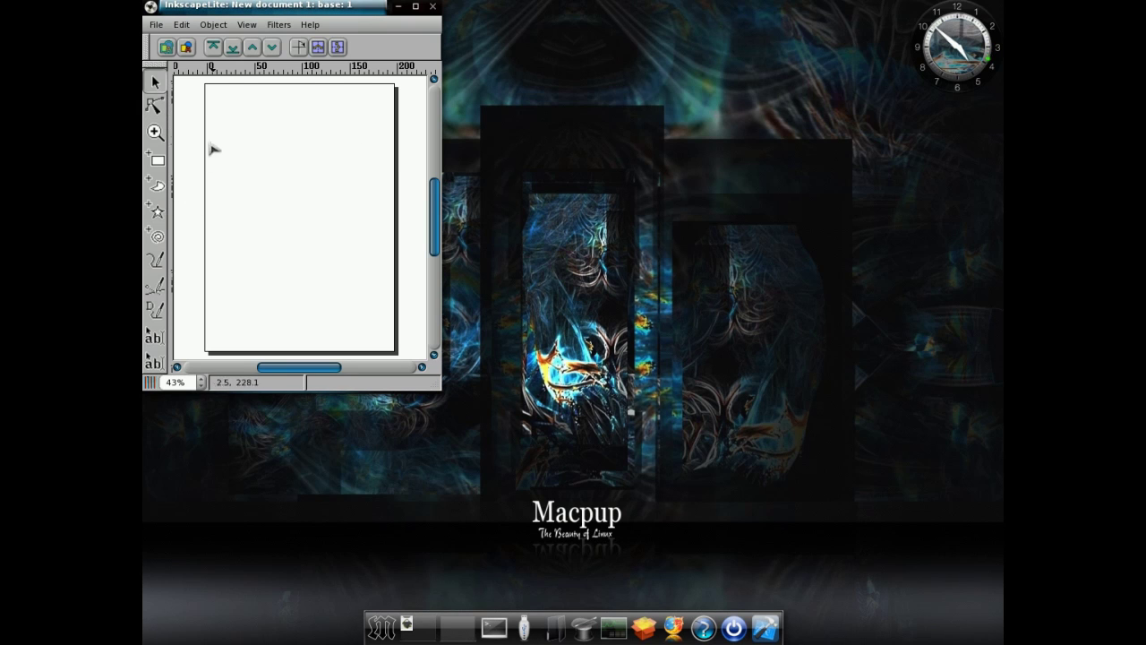
Launch Firefox web browser from Main > Applications > Internet.
{"action": "left_click", "coordinate": [611, 92]}
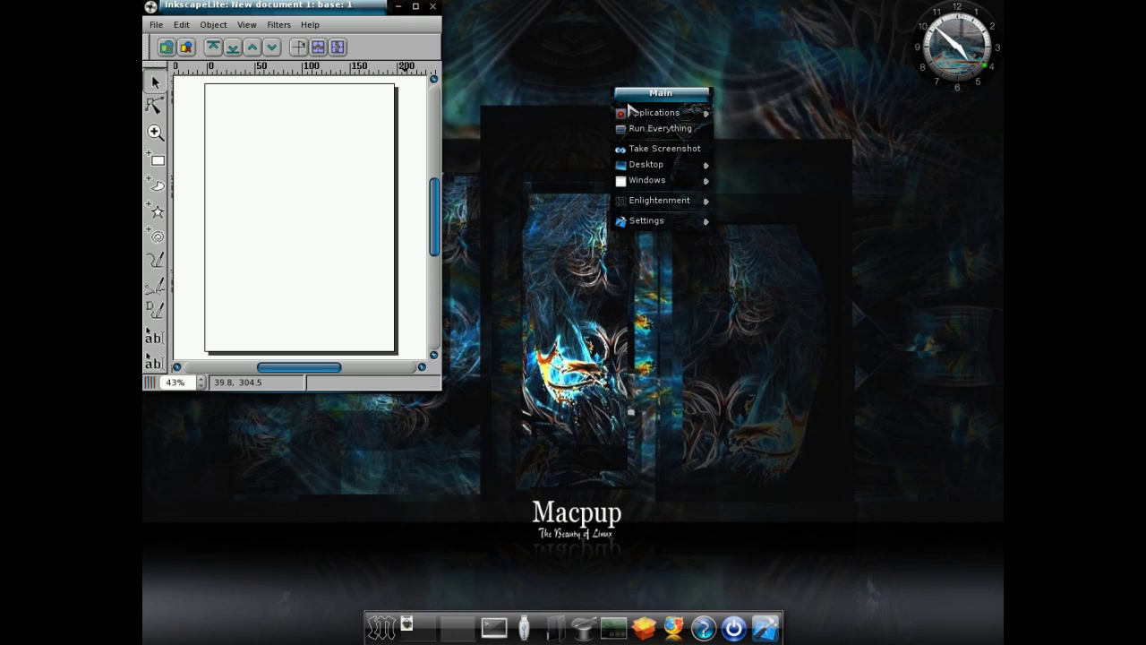
{"action": "mouse_move", "coordinate": [654, 112]}
{"action": "mouse_move", "coordinate": [725, 128]}
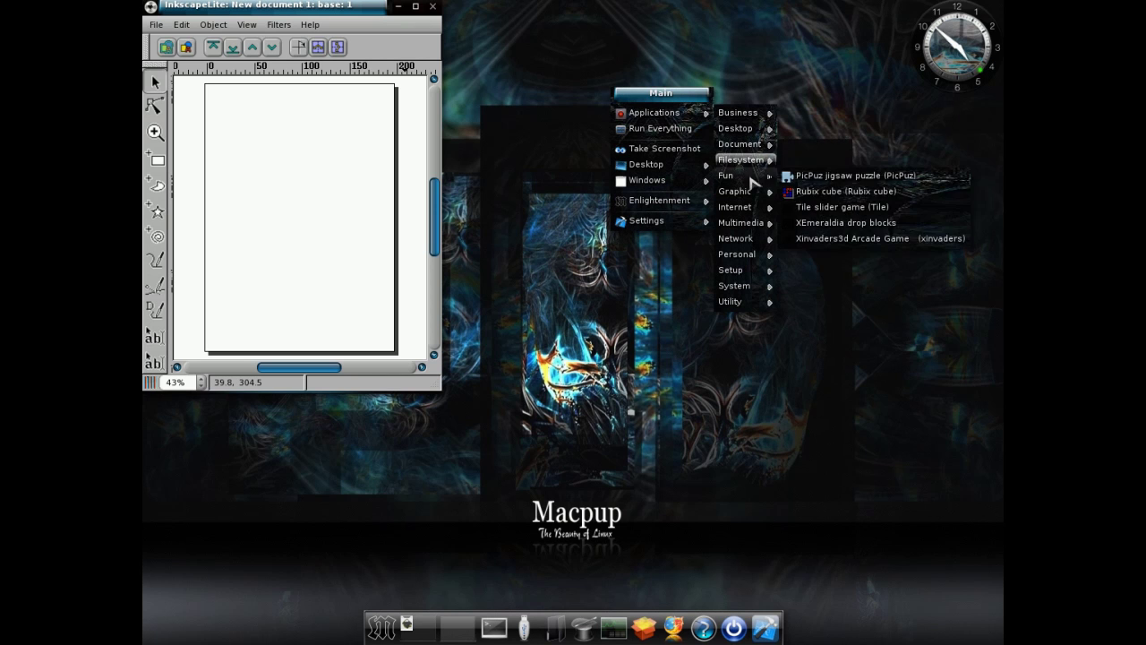
{"action": "mouse_move", "coordinate": [761, 191]}
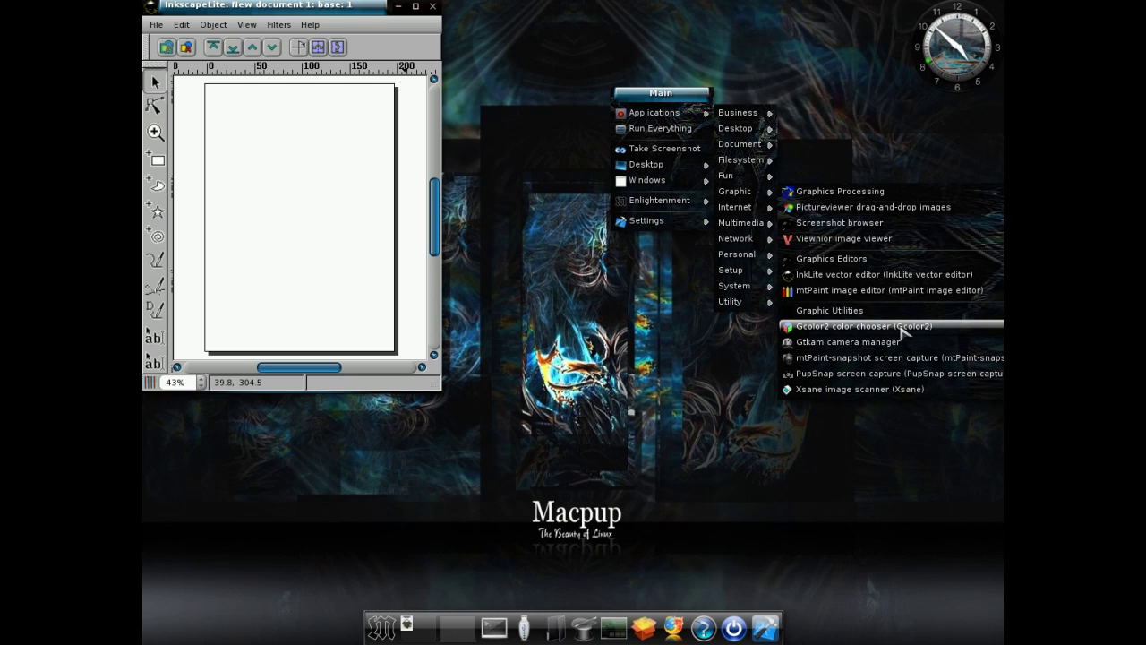
{"action": "mouse_move", "coordinate": [734, 206]}
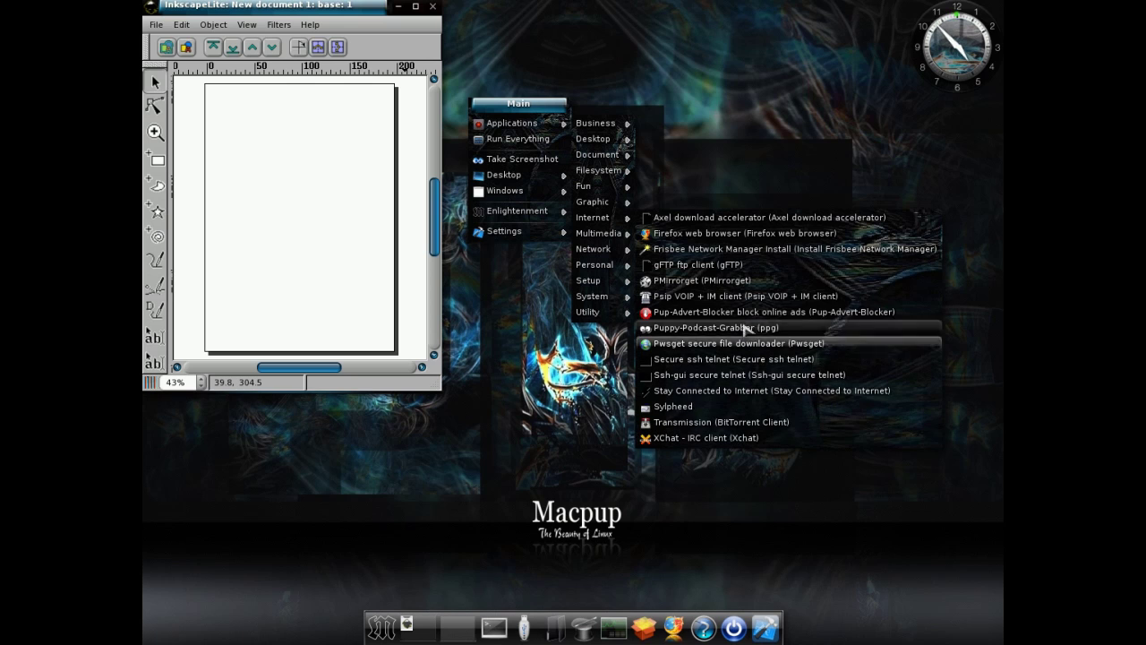
{"action": "left_click", "coordinate": [726, 240]}
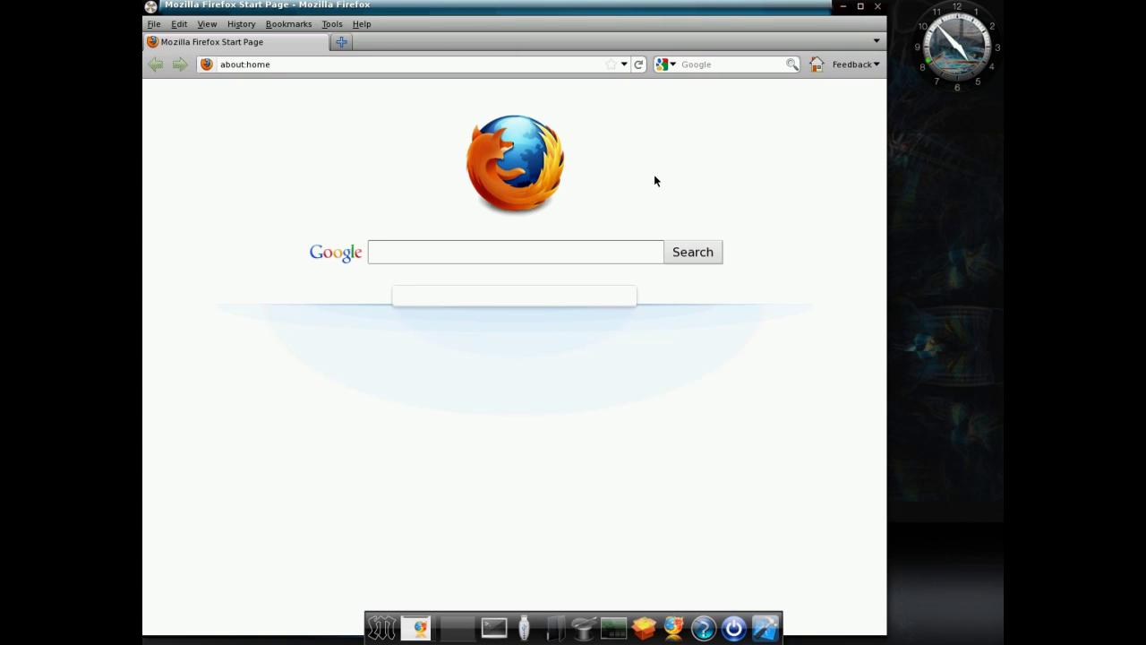
View Firefox's Edit > Preferences, close them, then close the browser.
{"action": "left_click", "coordinate": [180, 24]}
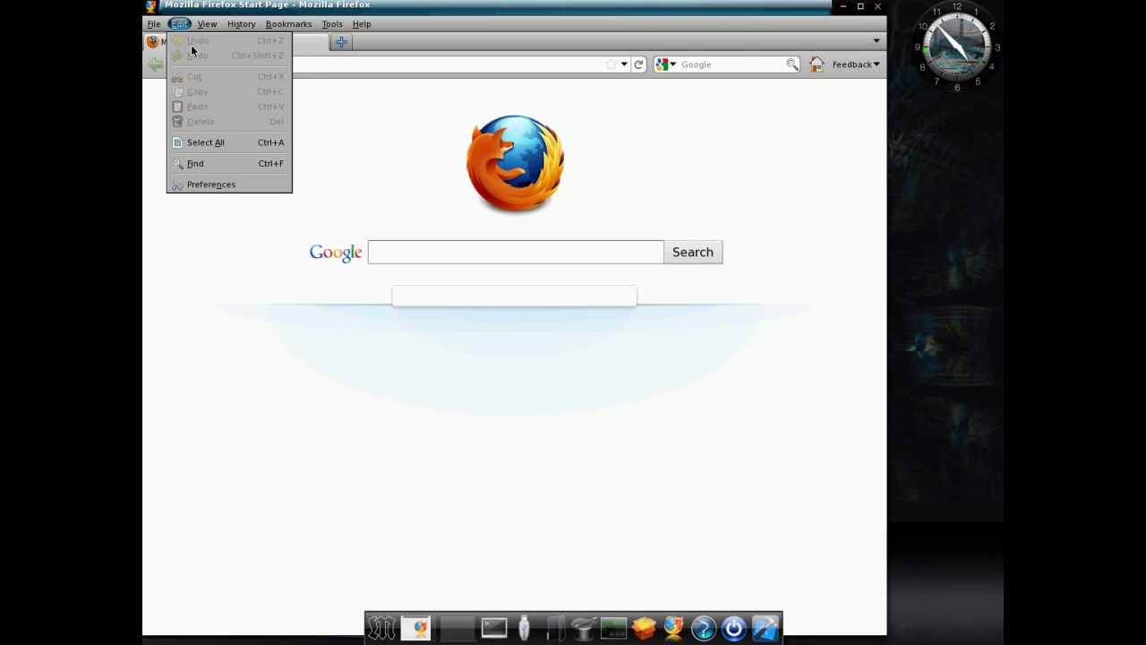
{"action": "left_click", "coordinate": [241, 184]}
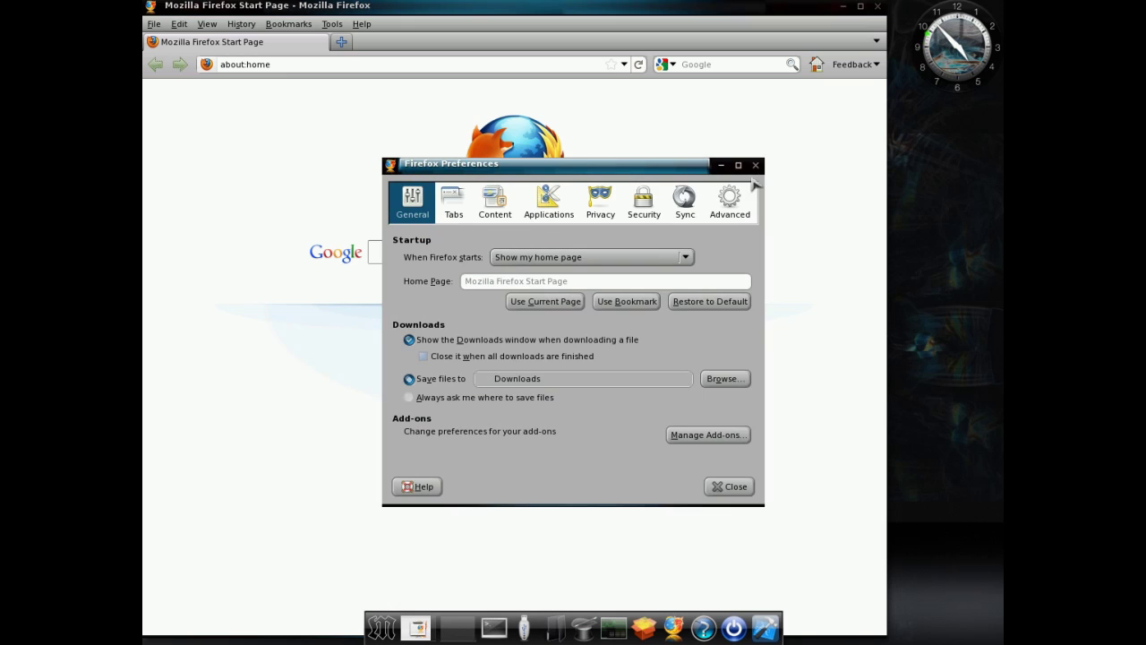
{"action": "left_click", "coordinate": [756, 166]}
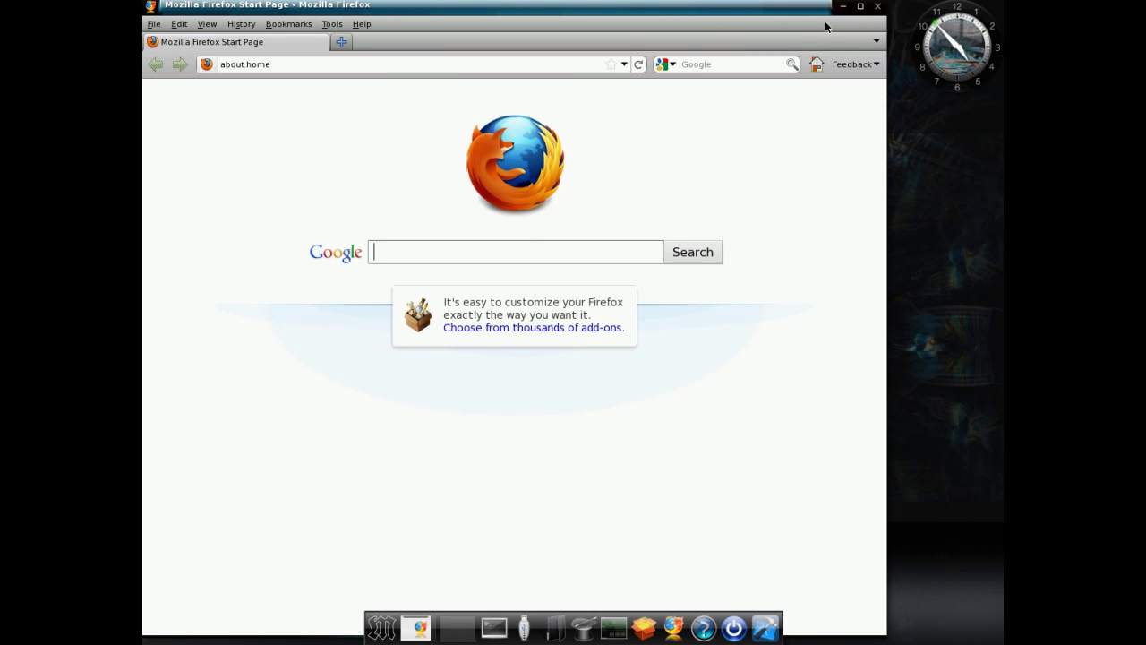
{"action": "left_click", "coordinate": [877, 6]}
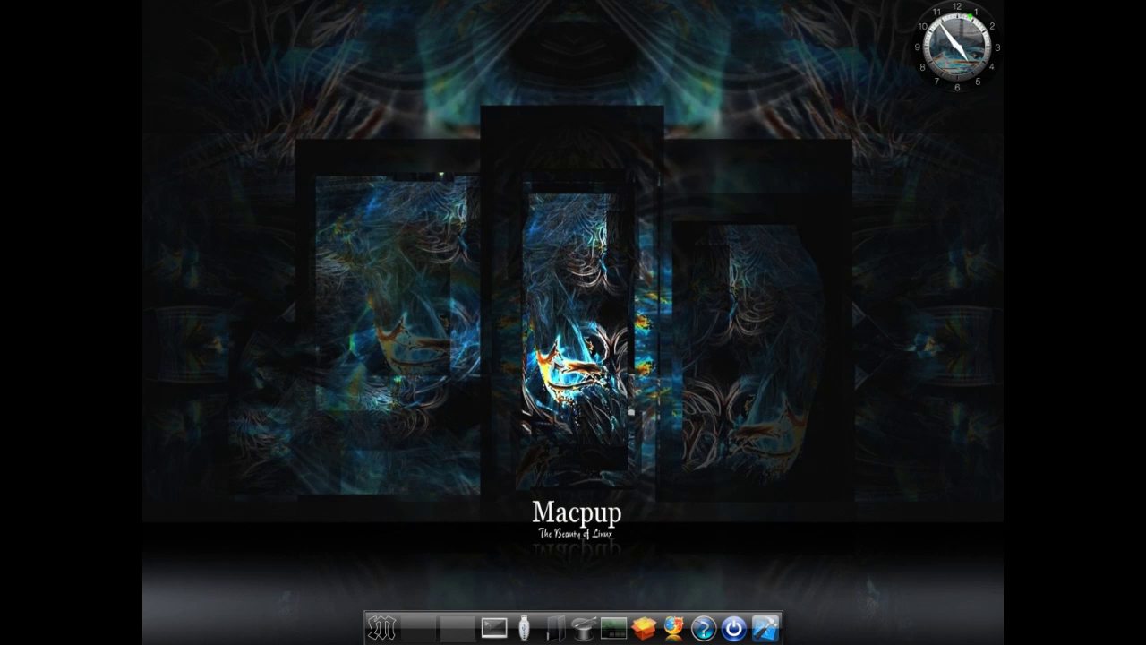
Show Main > Applications > Personal, listing NoteCase, Osmo organizer and PPLOG.
{"action": "left_click", "coordinate": [390, 185]}
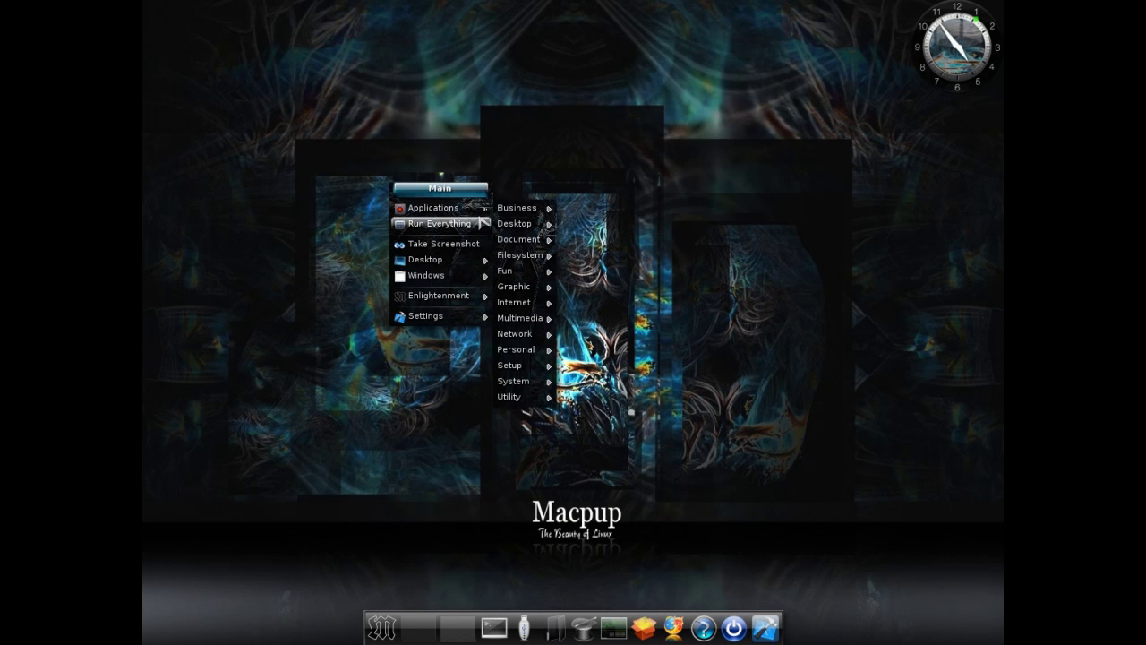
{"action": "mouse_move", "coordinate": [522, 256]}
{"action": "mouse_move", "coordinate": [546, 319]}
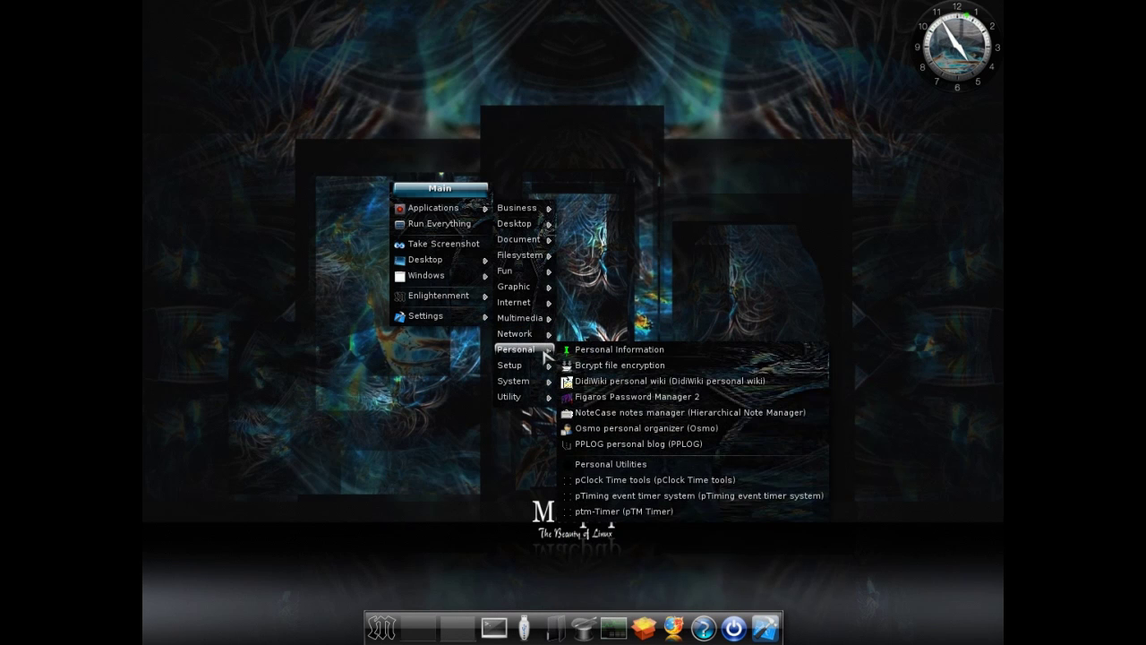
Launch Osmo on its 12 April 2012 calendar, nudge the window, then close it.
{"action": "left_click", "coordinate": [614, 430]}
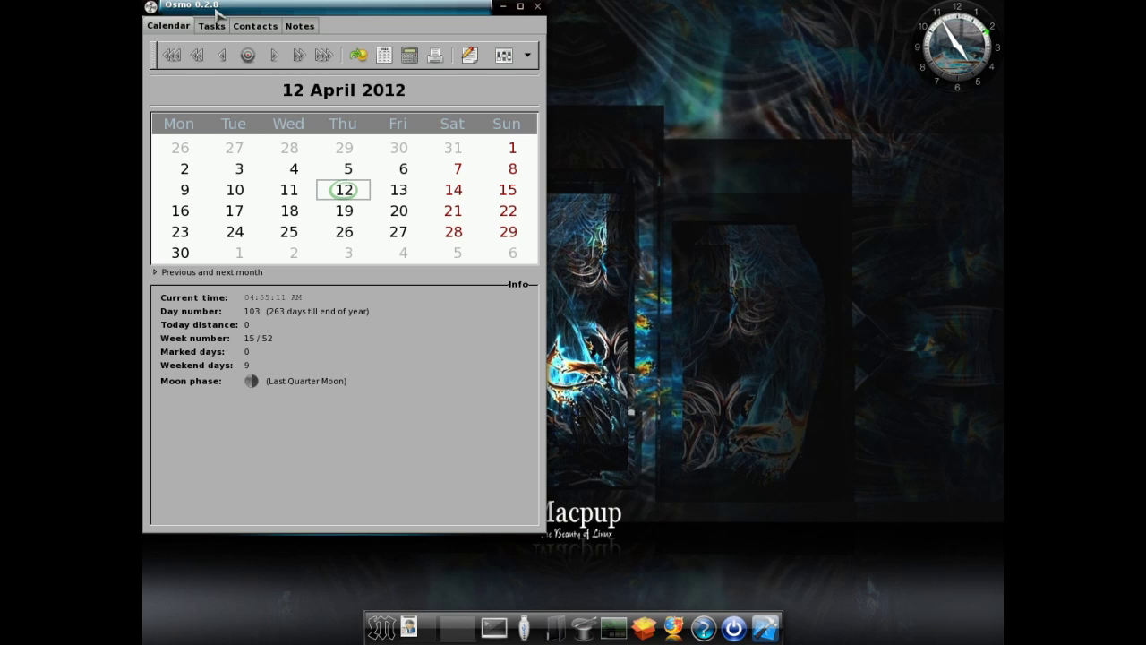
{"action": "left_click_drag", "start_coordinate": [217, 3], "coordinate": [254, 24]}
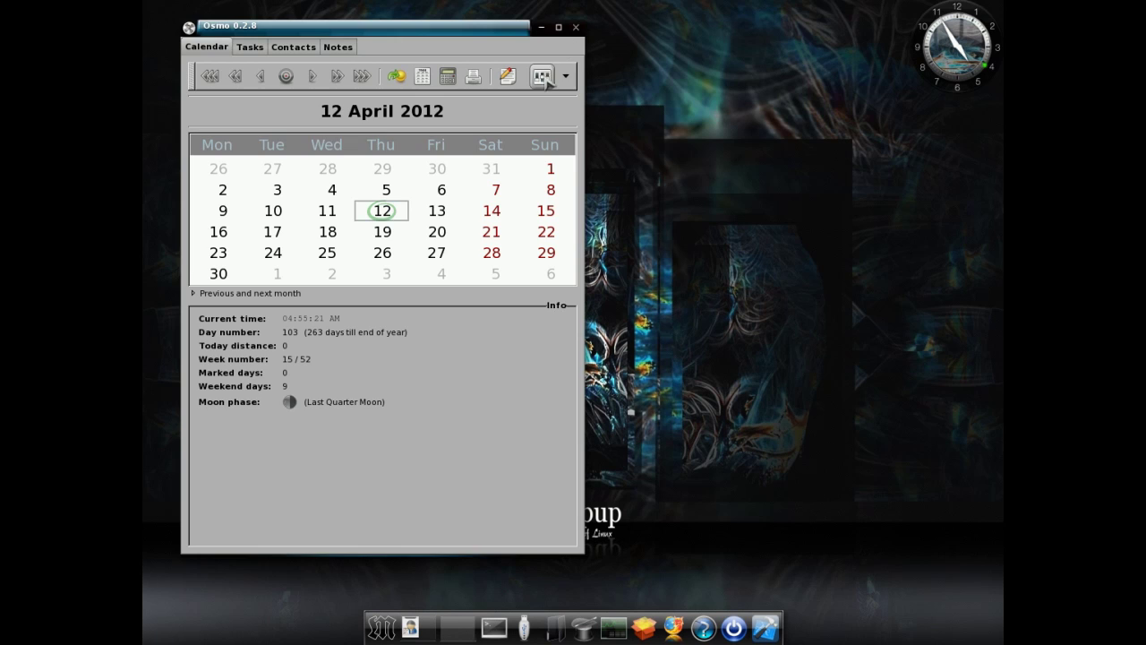
{"action": "left_click", "coordinate": [576, 27]}
Choose Settings > Gadgets from the Main menu to bring up the Gadgets Manager.
{"action": "left_click", "coordinate": [519, 98]}
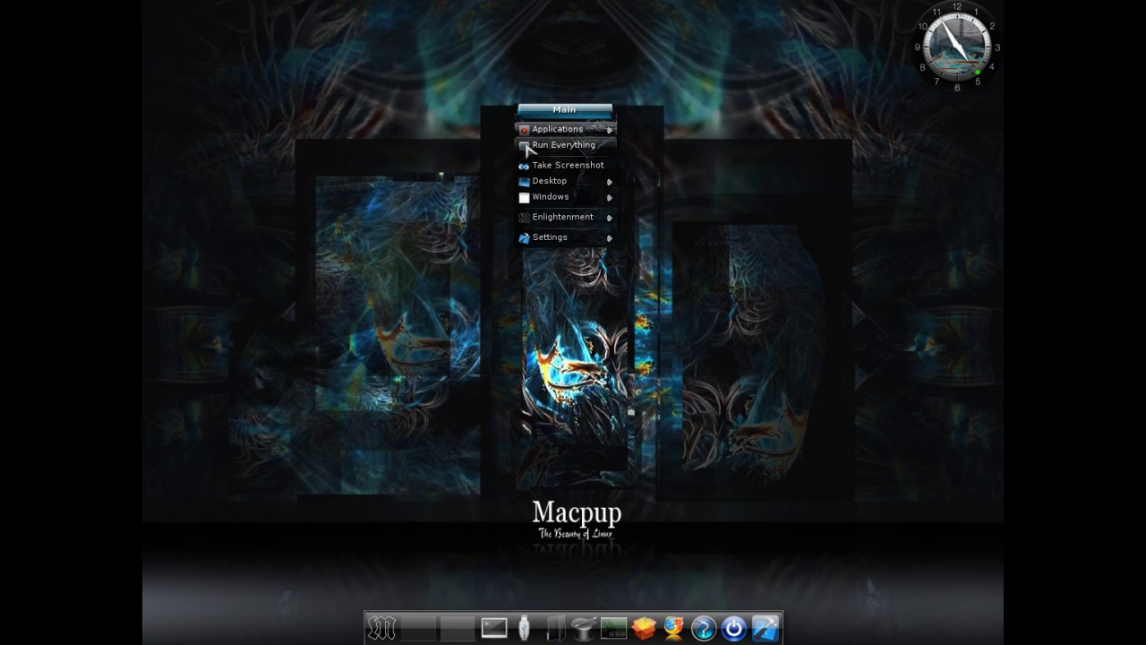
{"action": "mouse_move", "coordinate": [573, 237]}
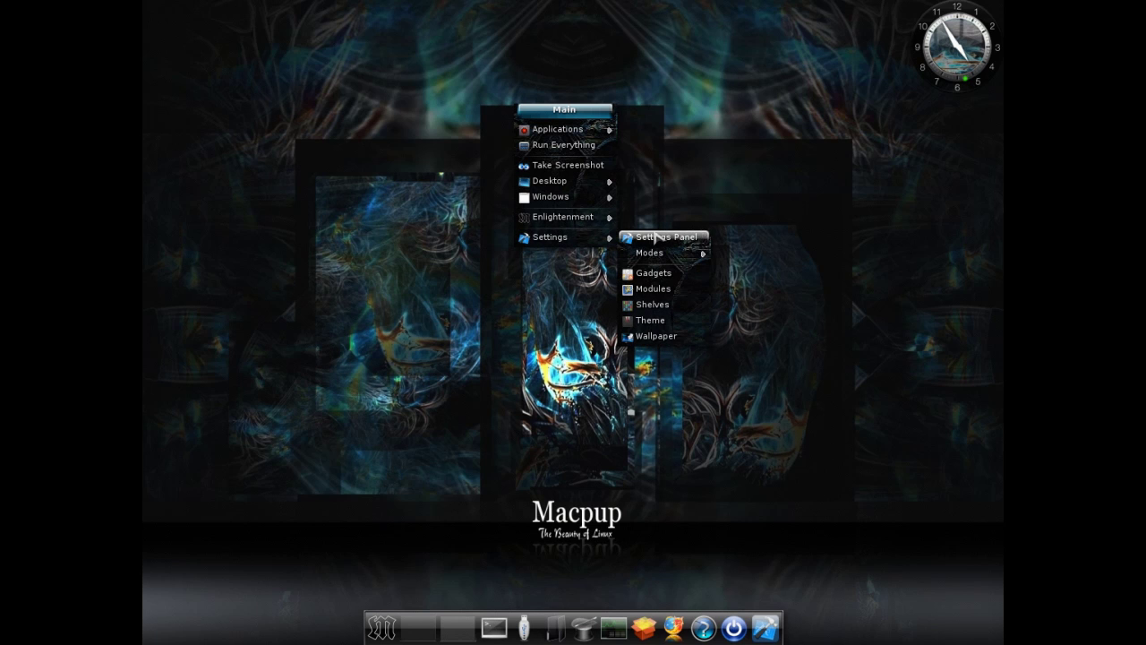
{"action": "left_click", "coordinate": [689, 158]}
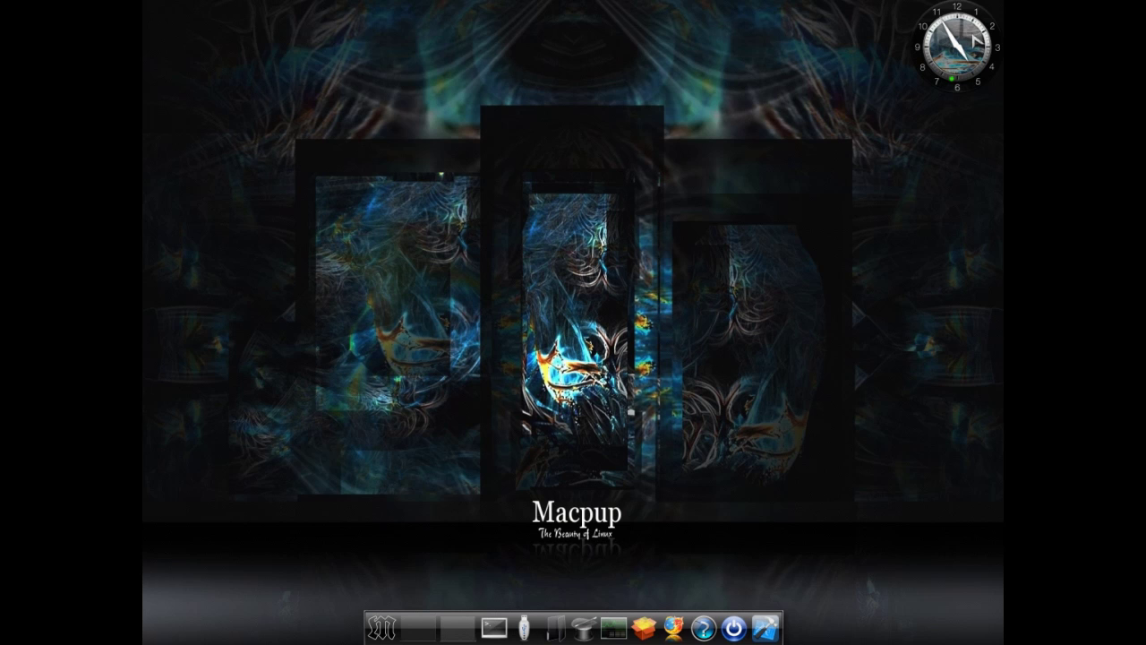
{"action": "left_click", "coordinate": [472, 115]}
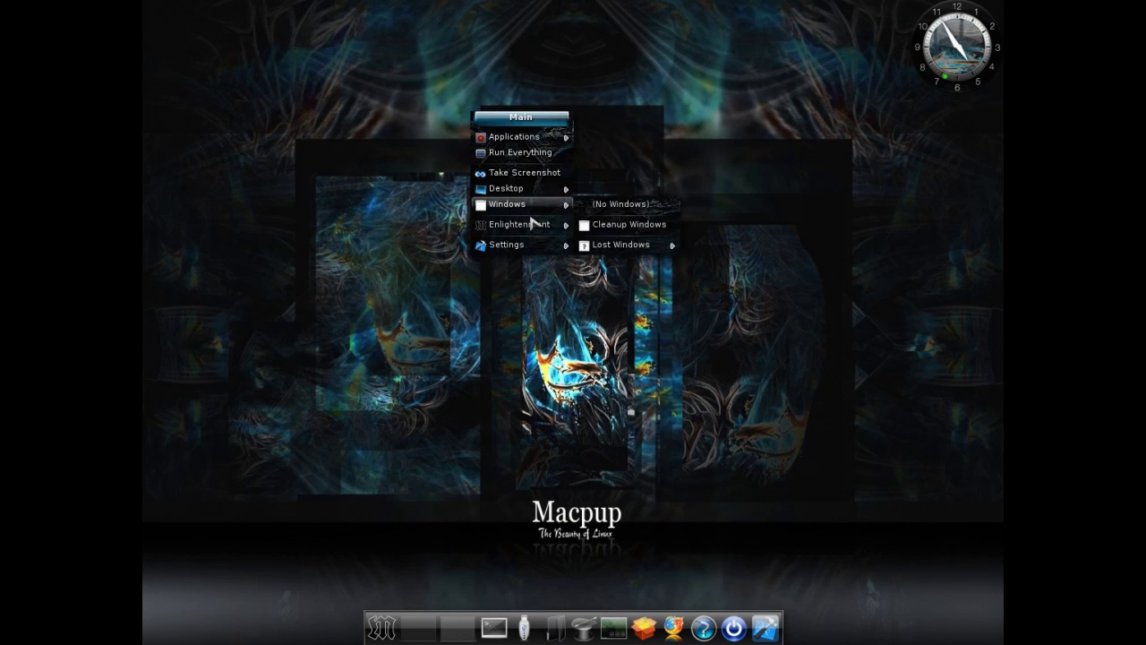
{"action": "mouse_move", "coordinate": [536, 246]}
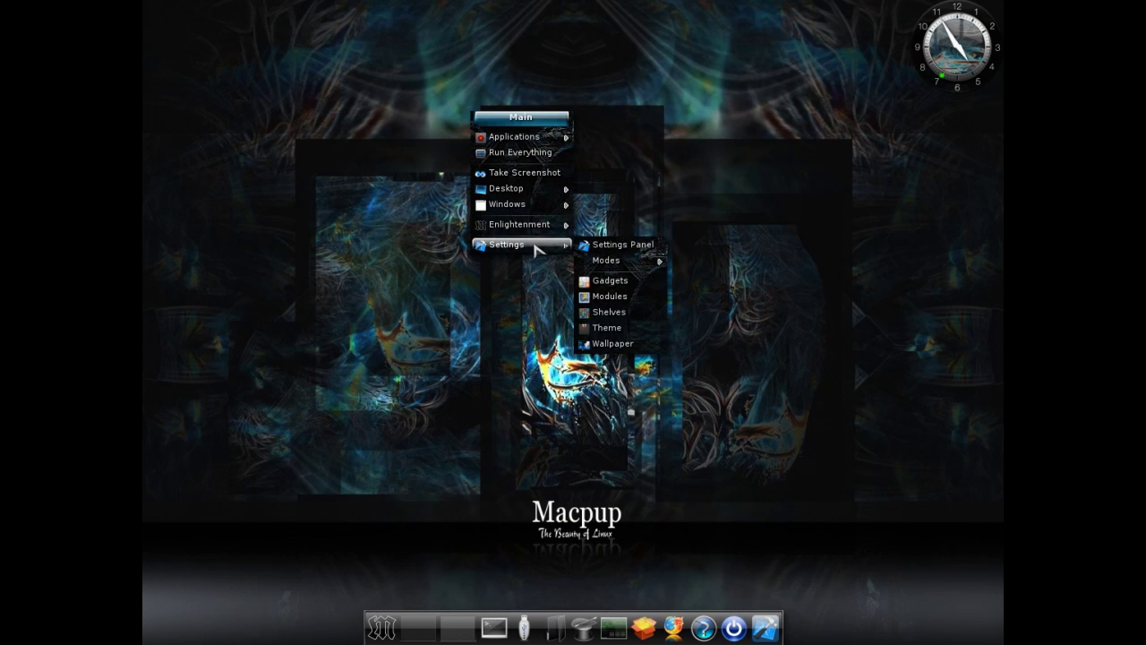
{"action": "left_click", "coordinate": [611, 285]}
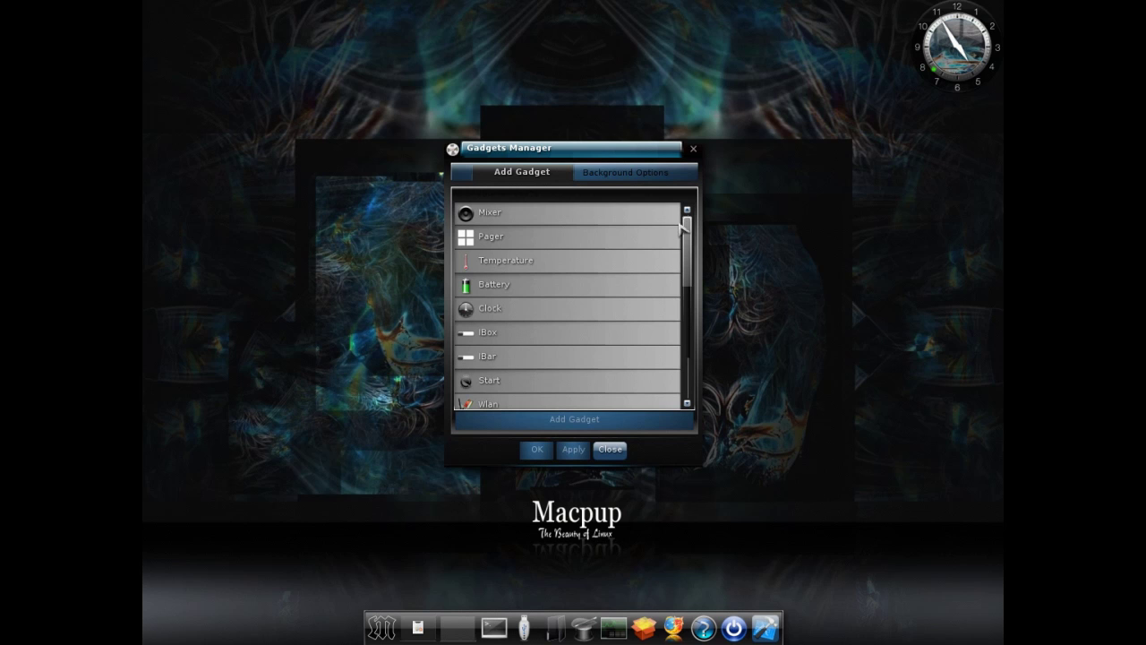
Add an IBar gadget to the desktop, nudge it right, then open the Theme Selector.
{"action": "left_click_drag", "start_coordinate": [687, 228], "coordinate": [693, 275]}
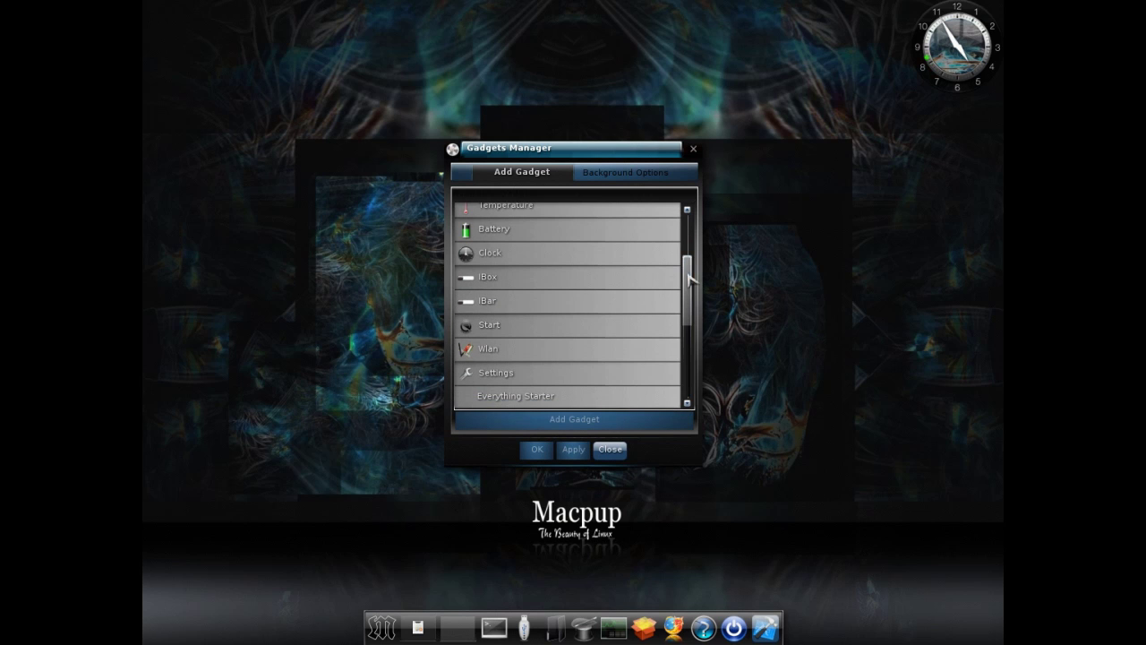
{"action": "left_click", "coordinate": [481, 302]}
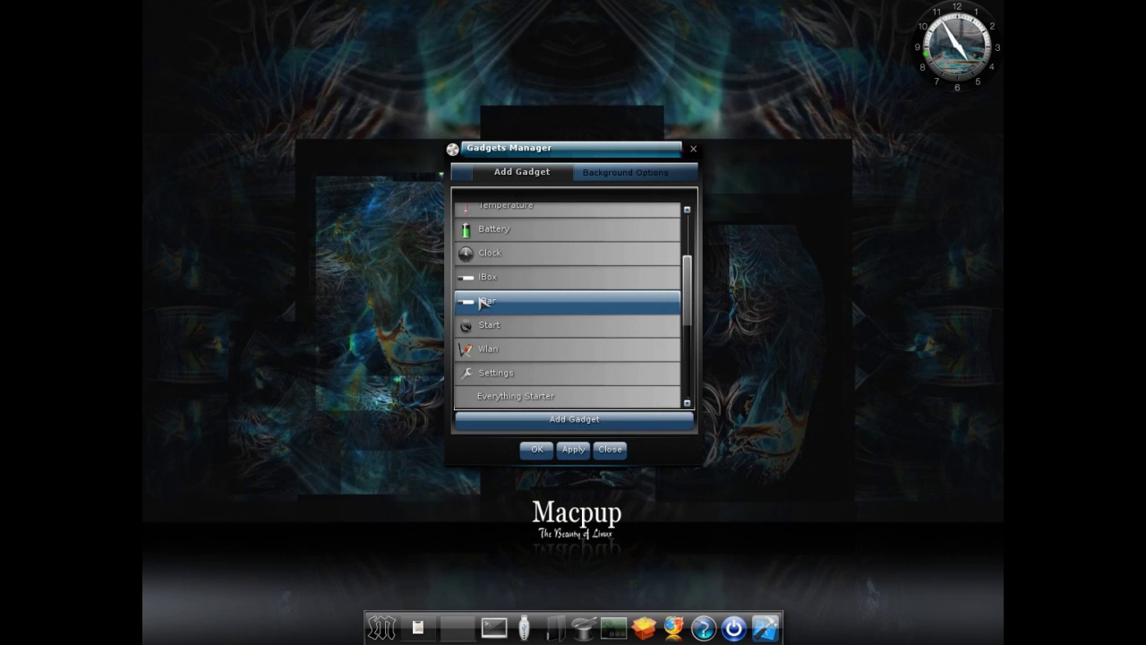
{"action": "left_click", "coordinate": [544, 423]}
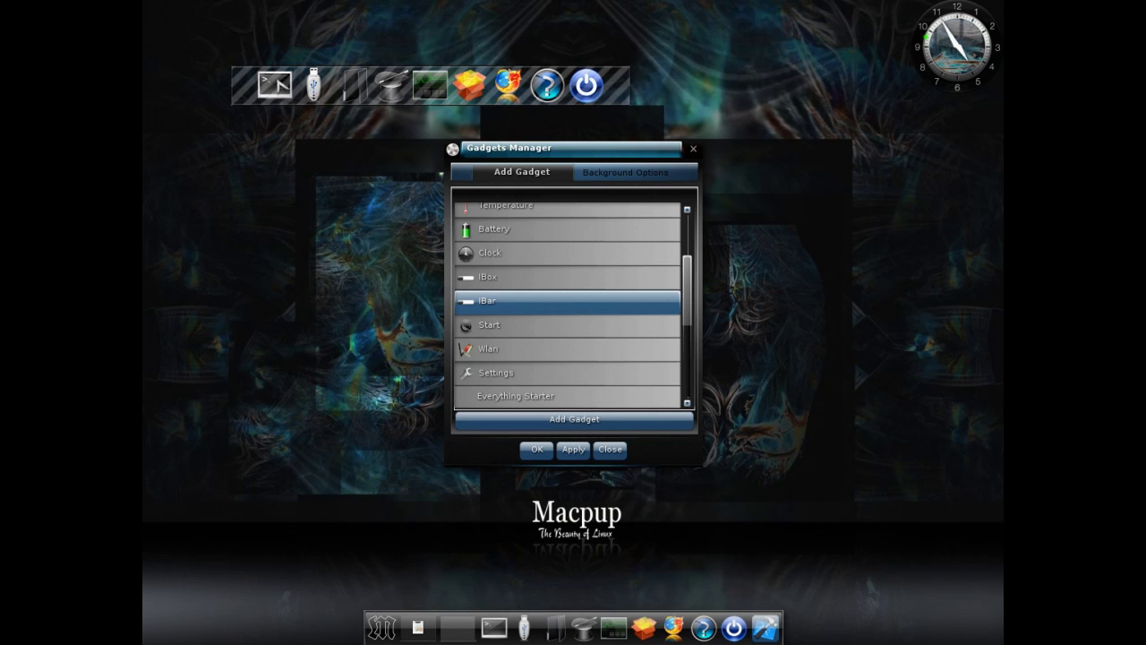
{"action": "left_click_drag", "start_coordinate": [280, 83], "coordinate": [296, 78]}
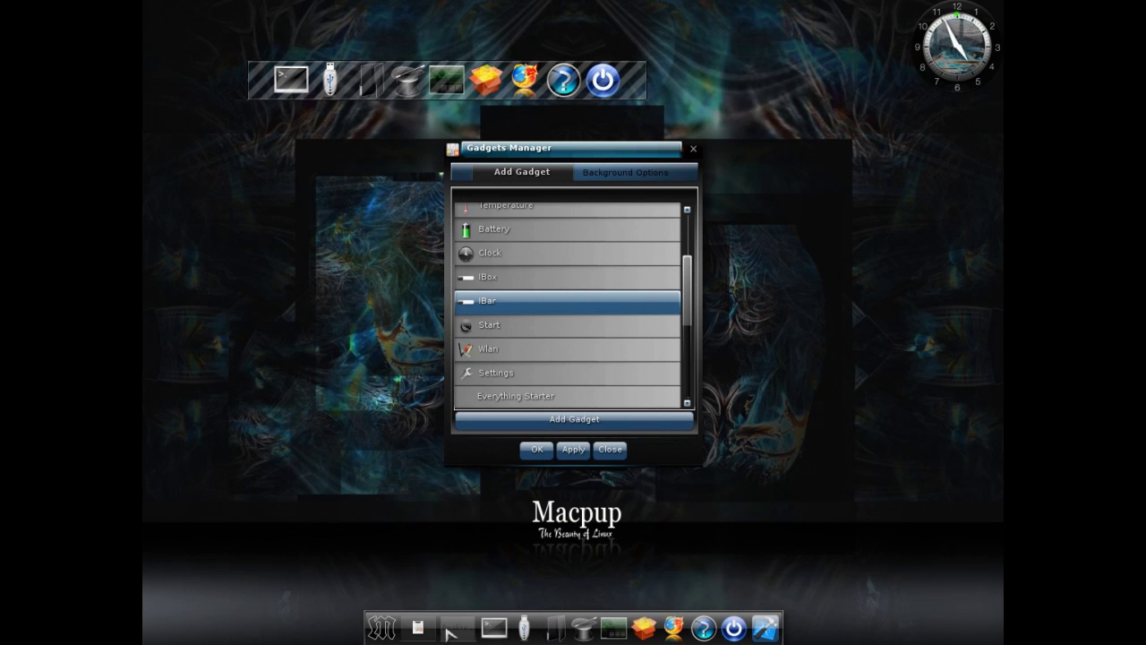
{"action": "left_click", "coordinate": [387, 635]}
{"action": "left_click", "coordinate": [385, 629]}
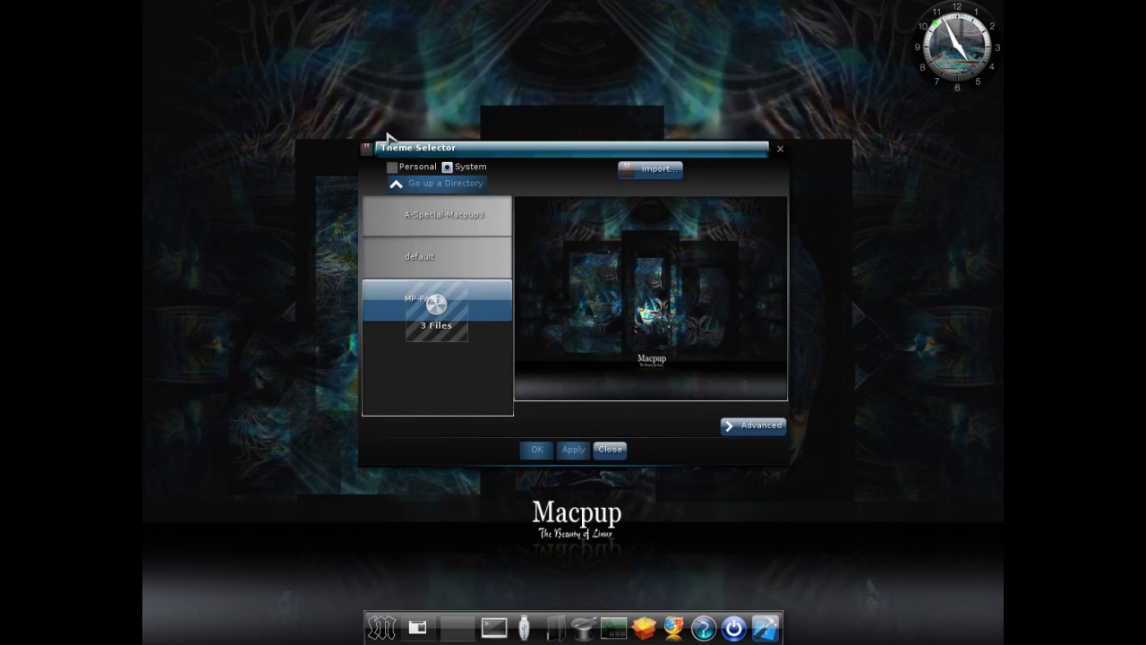
Apply the striped default theme, then reselect the A-Special-Macpup3 theme.
{"action": "left_click", "coordinate": [420, 264]}
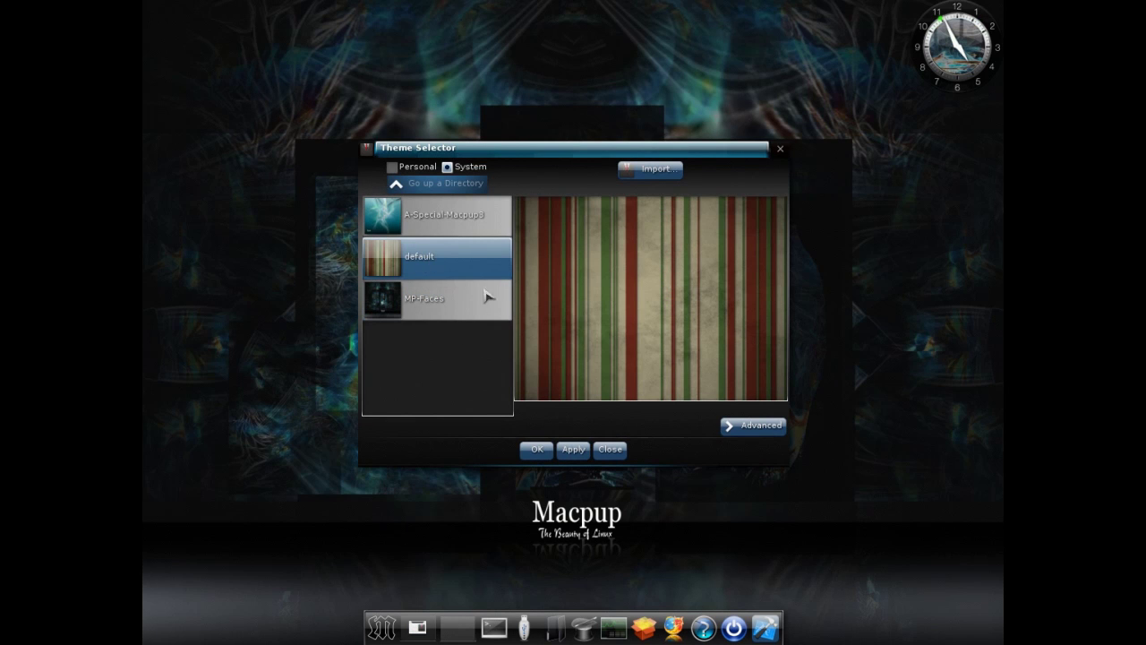
{"action": "left_click", "coordinate": [574, 448]}
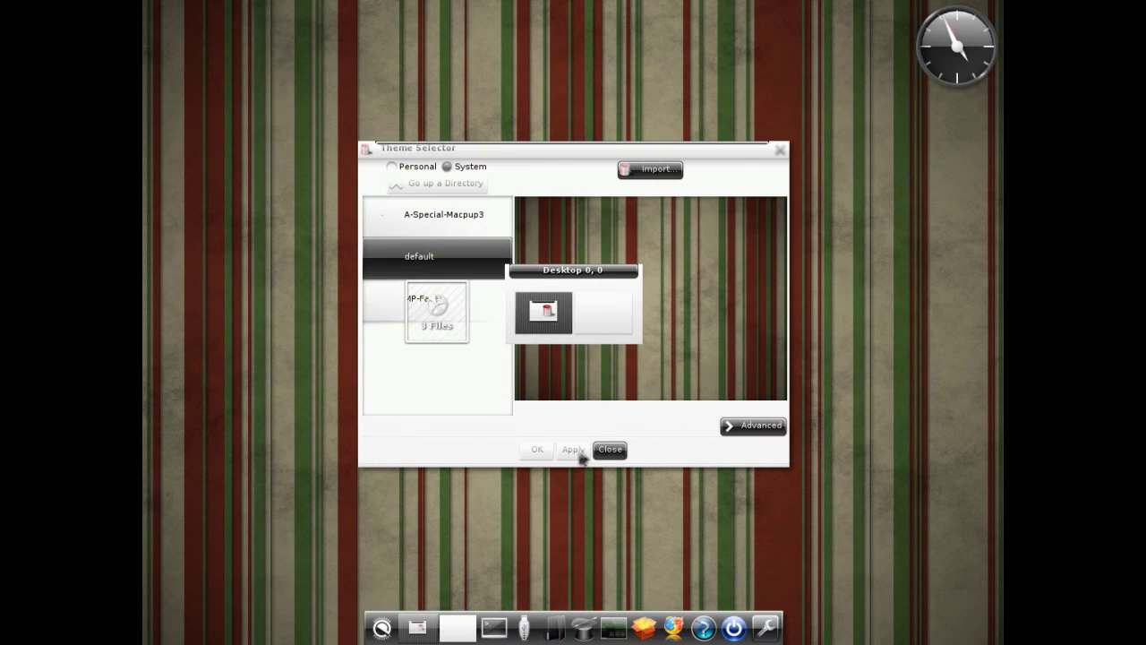
{"action": "left_click", "coordinate": [431, 222]}
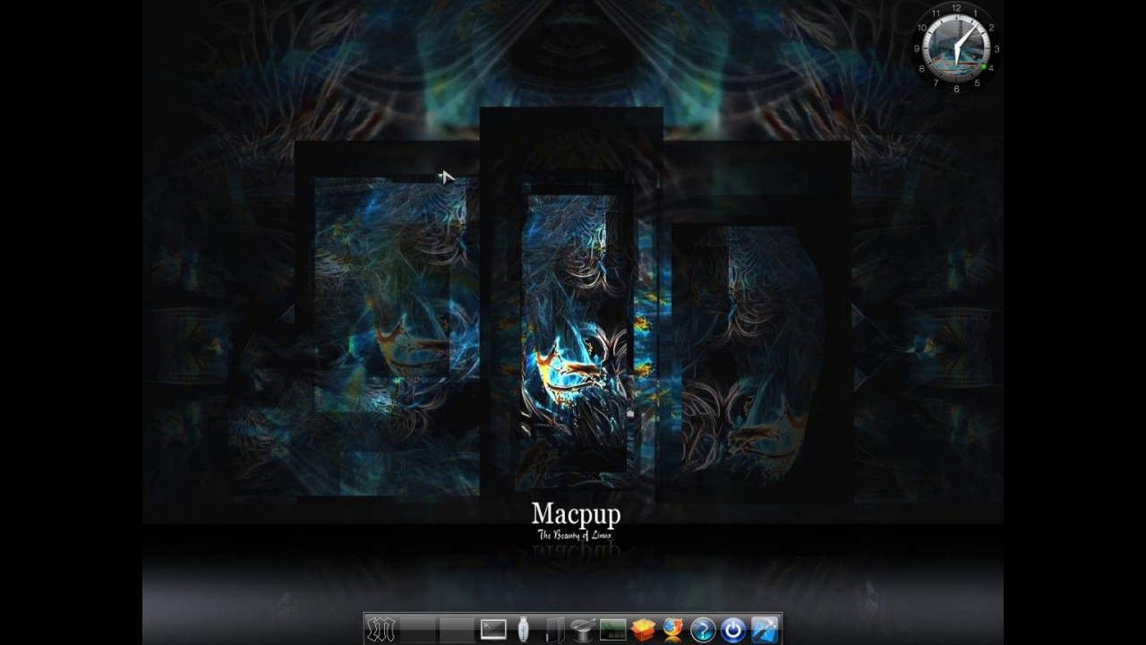
Browse the Graphic, Internet, Network and Personal application categories, ending on Setup's wizards and utilities.
{"action": "left_click", "coordinate": [388, 133]}
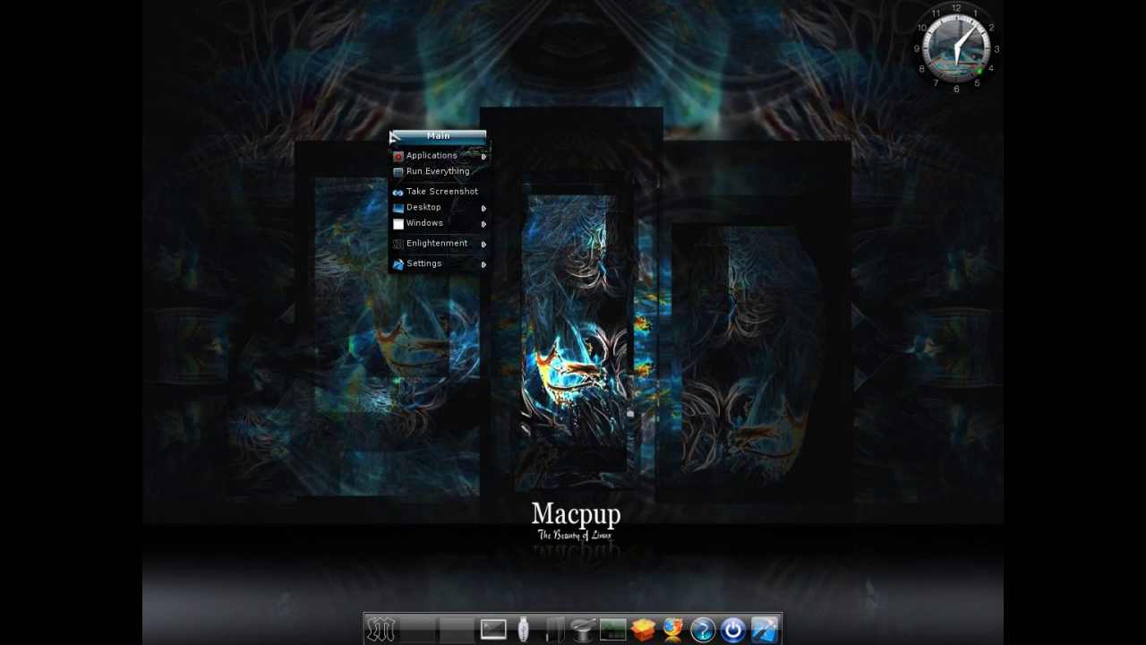
{"action": "mouse_move", "coordinate": [454, 251]}
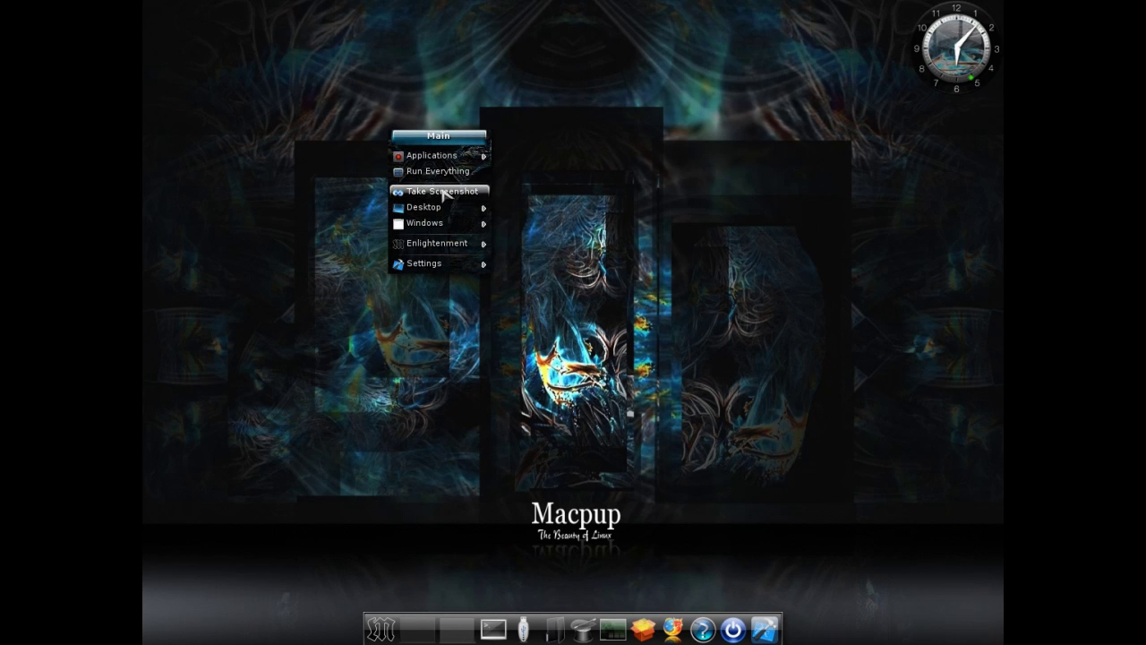
{"action": "mouse_move", "coordinate": [473, 154]}
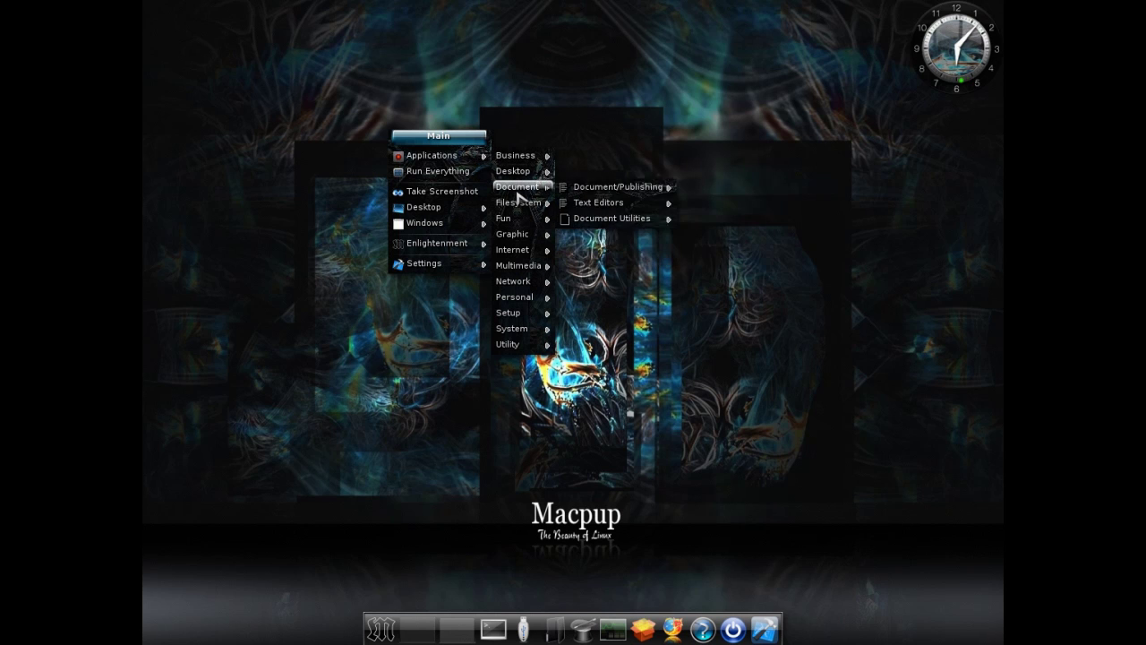
{"action": "mouse_move", "coordinate": [517, 236]}
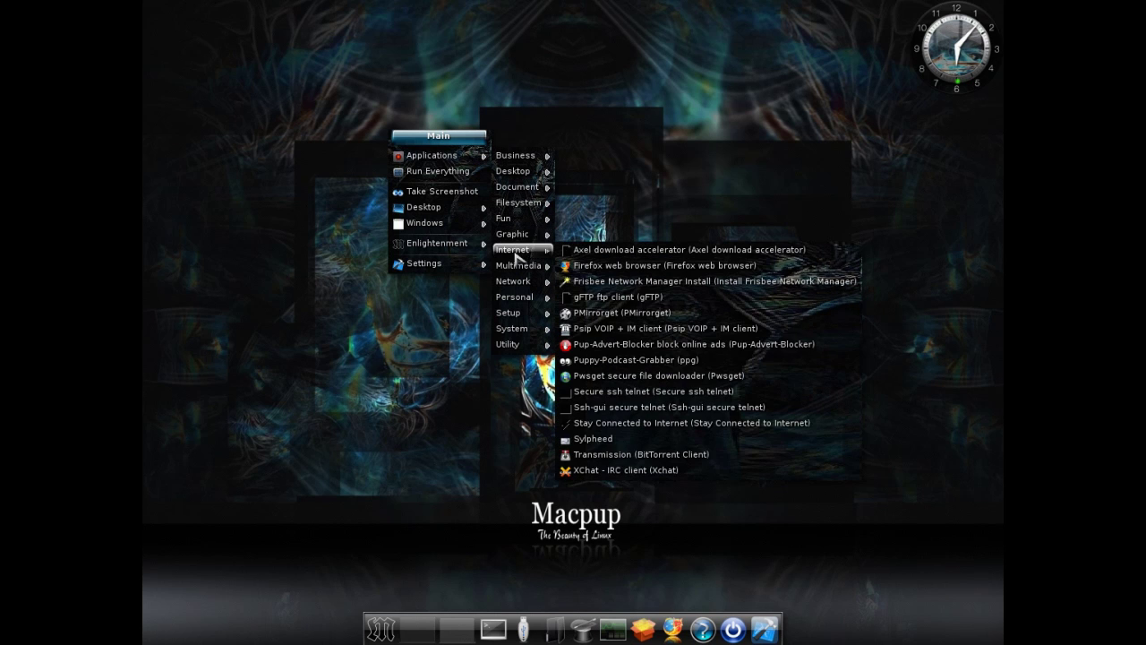
{"action": "mouse_move", "coordinate": [521, 268]}
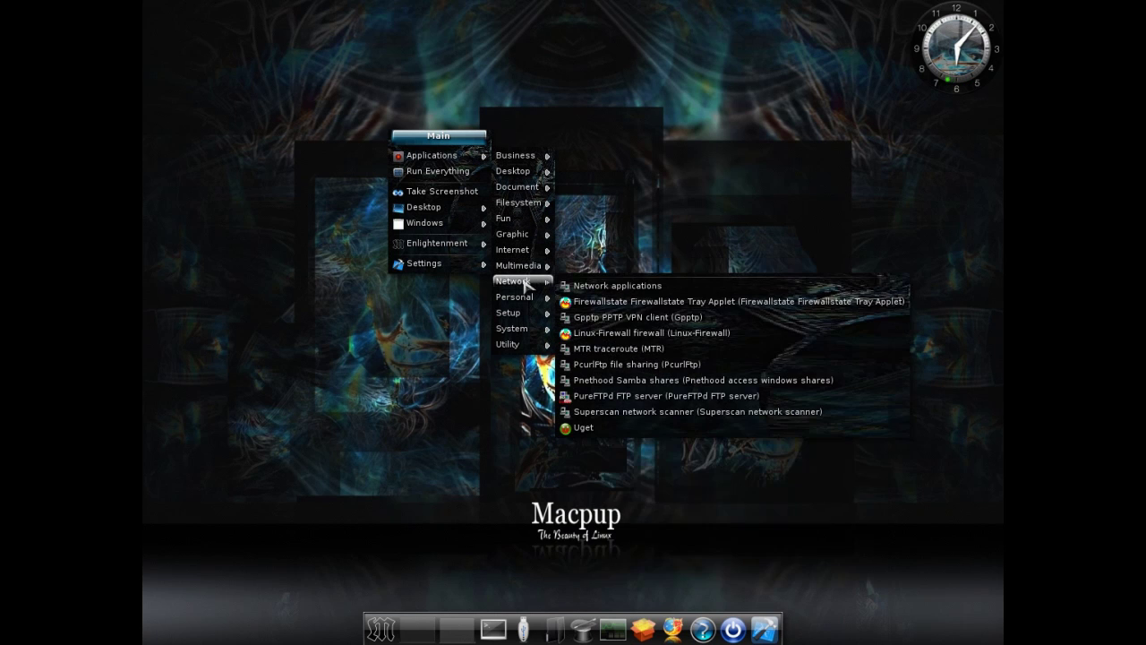
{"action": "mouse_move", "coordinate": [526, 321]}
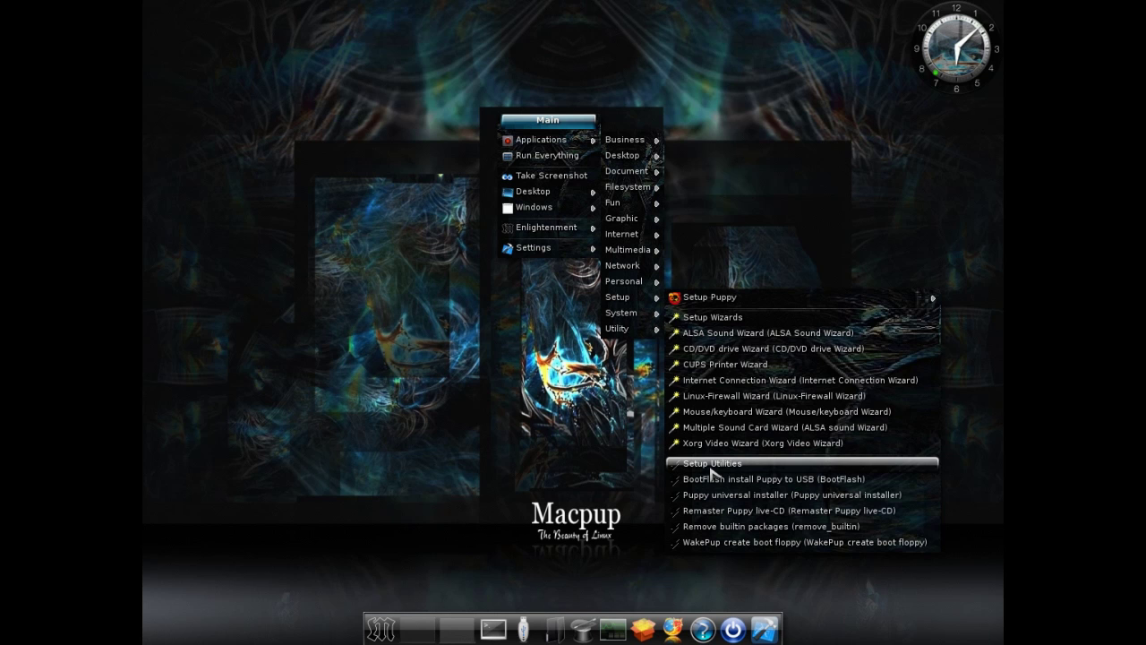
Show the Setup Puppy submenu listing Personalize, Quickpet and SFS-Load.
{"action": "mouse_move", "coordinate": [646, 318]}
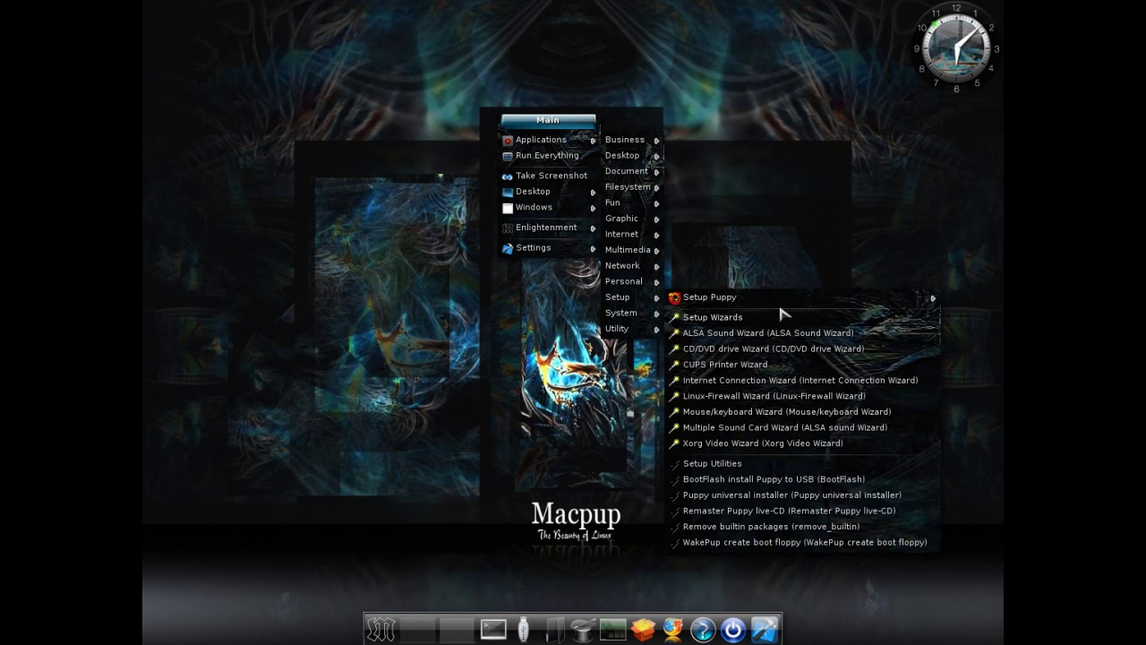
{"action": "mouse_move", "coordinate": [950, 296]}
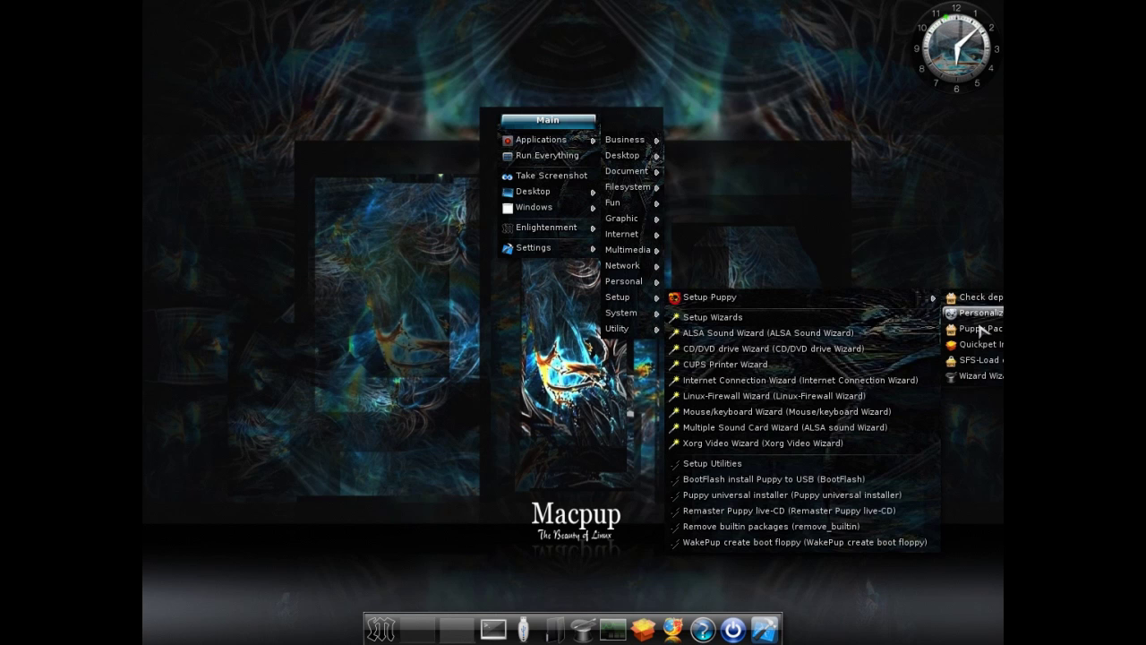
Launch Quickpet, center its window, and view the Popular and Internet package lists.
{"action": "left_click", "coordinate": [968, 344]}
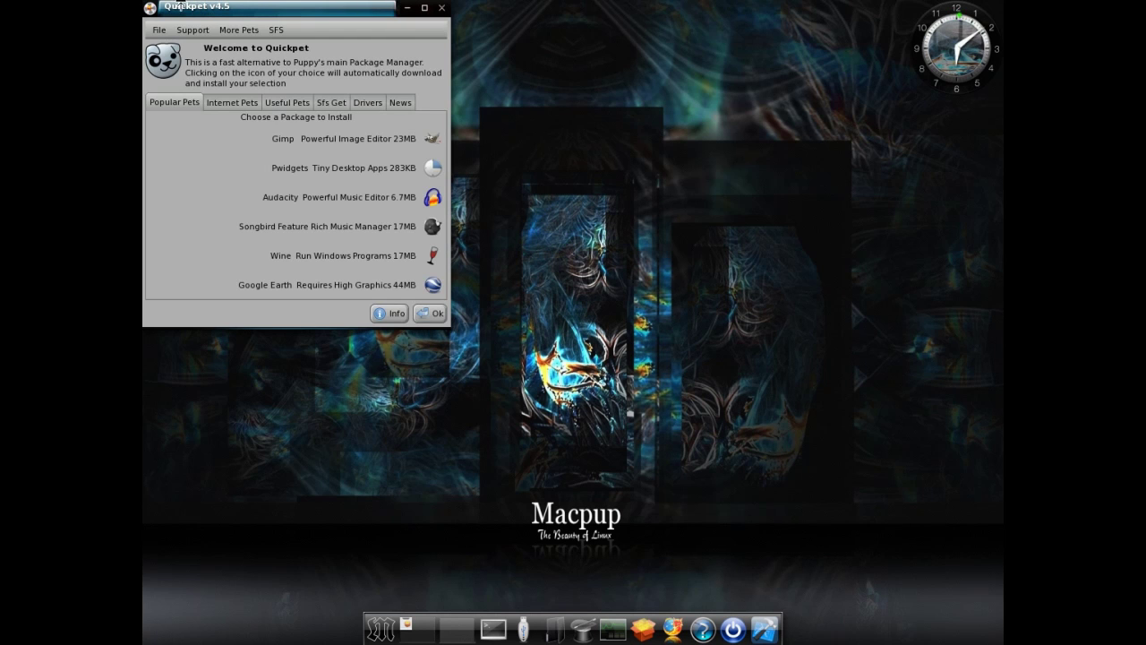
{"action": "left_click_drag", "start_coordinate": [197, 13], "coordinate": [320, 120]}
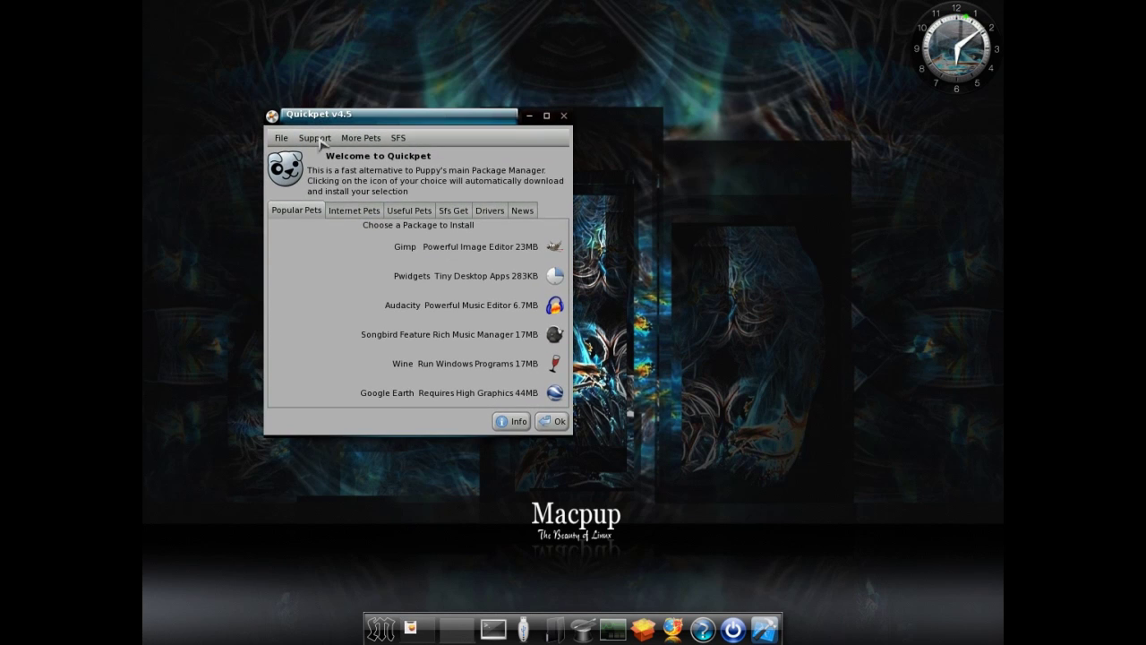
{"action": "left_click", "coordinate": [361, 215]}
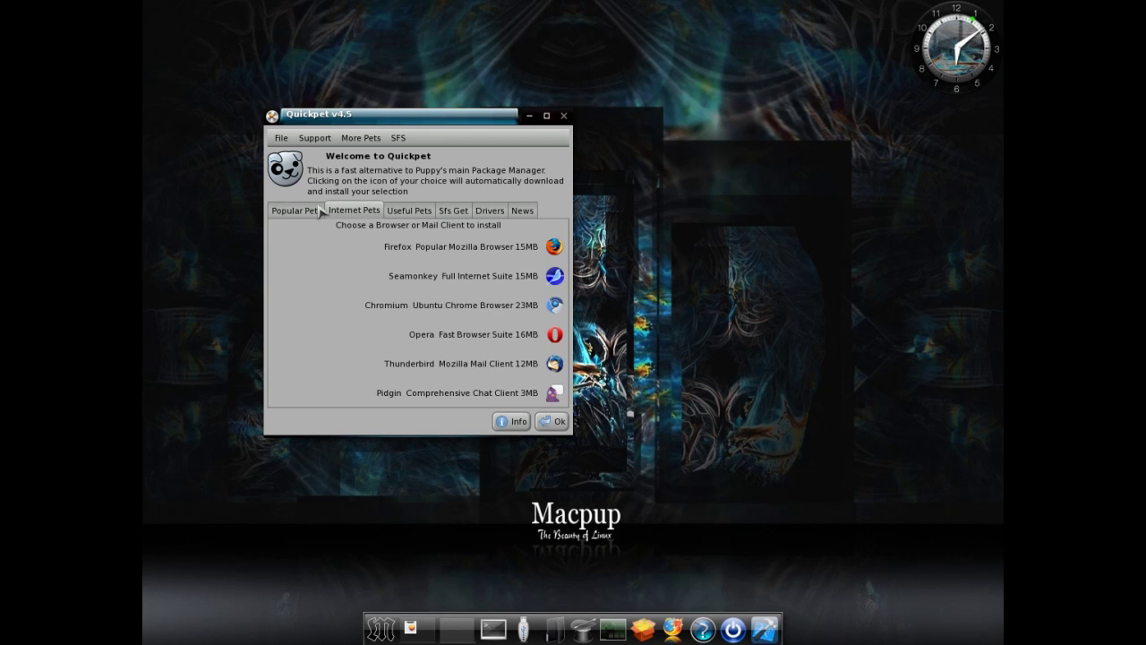
{"action": "left_click", "coordinate": [319, 212]}
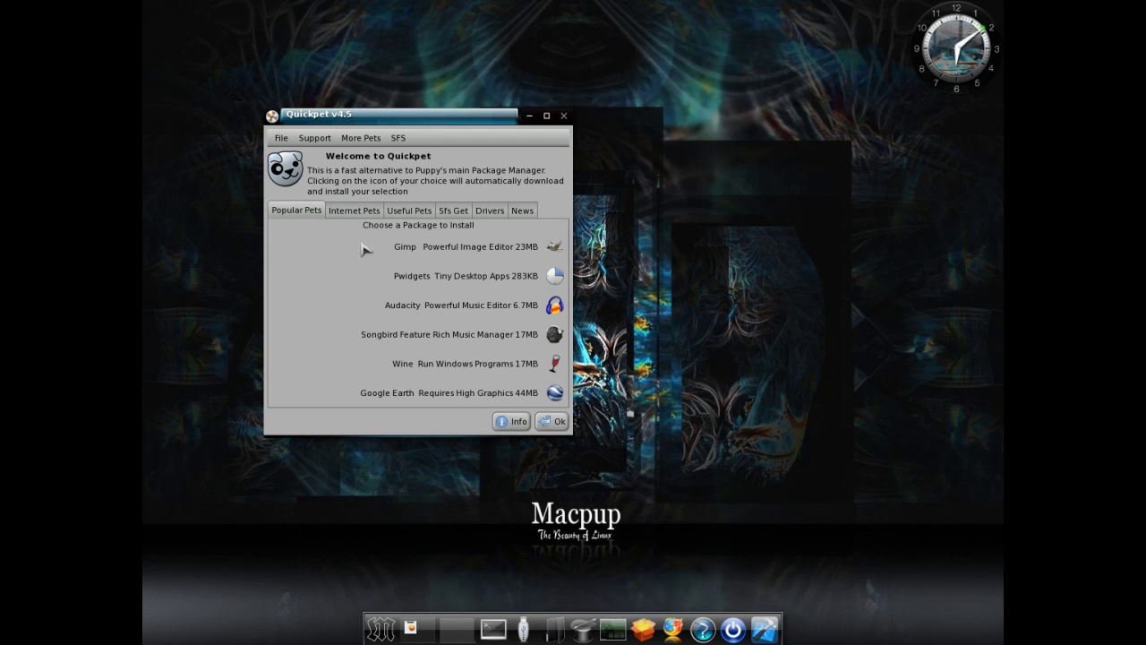
{"action": "left_click", "coordinate": [380, 215]}
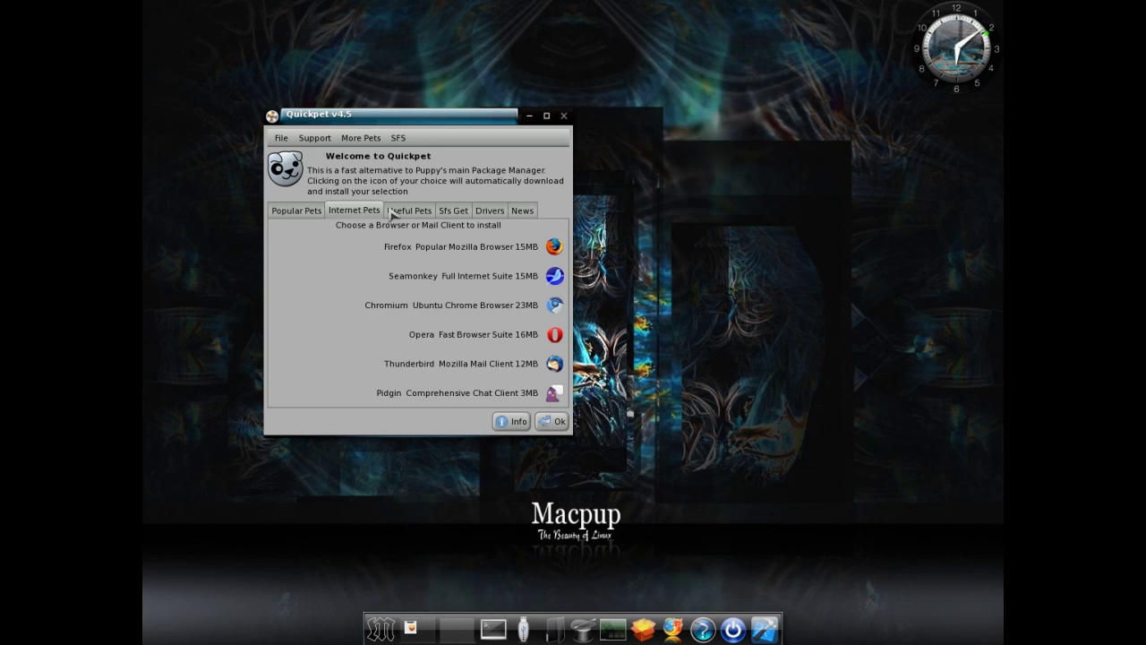
Browse the Useful, Sfs Get and Drivers lists, then close Quickpet.
{"action": "left_click", "coordinate": [412, 213]}
{"action": "left_click", "coordinate": [457, 215]}
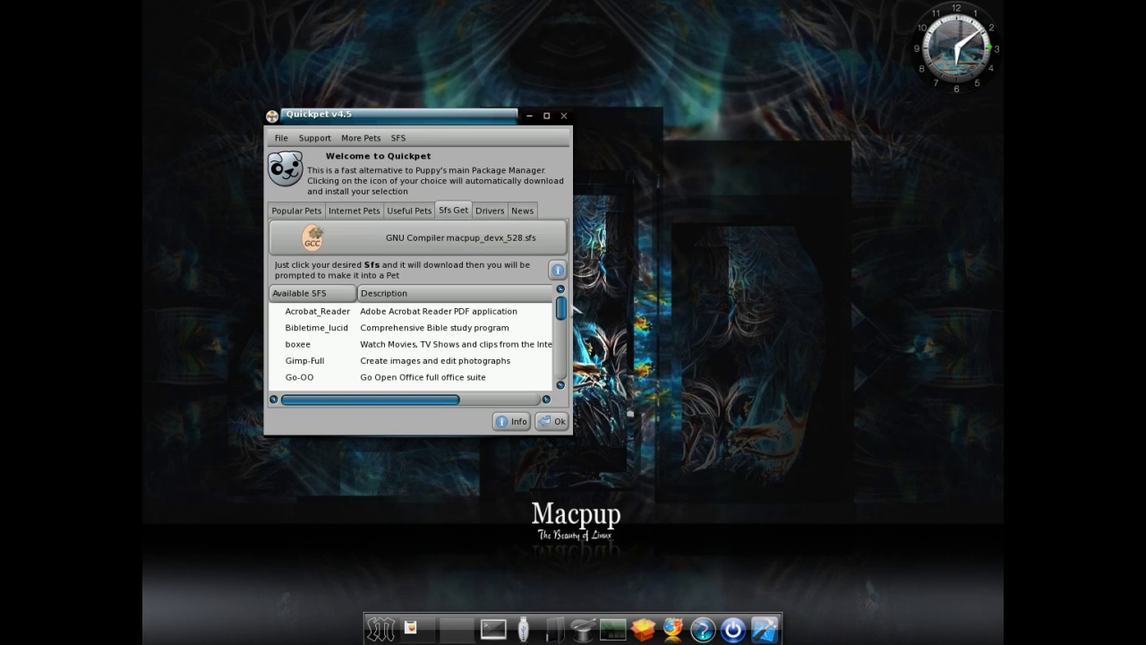
{"action": "mouse_move", "coordinate": [562, 312]}
{"action": "left_mouse_down"}
{"action": "mouse_move", "coordinate": [563, 394]}
{"action": "mouse_move", "coordinate": [582, 304]}
{"action": "left_mouse_up"}
{"action": "left_click", "coordinate": [500, 215]}
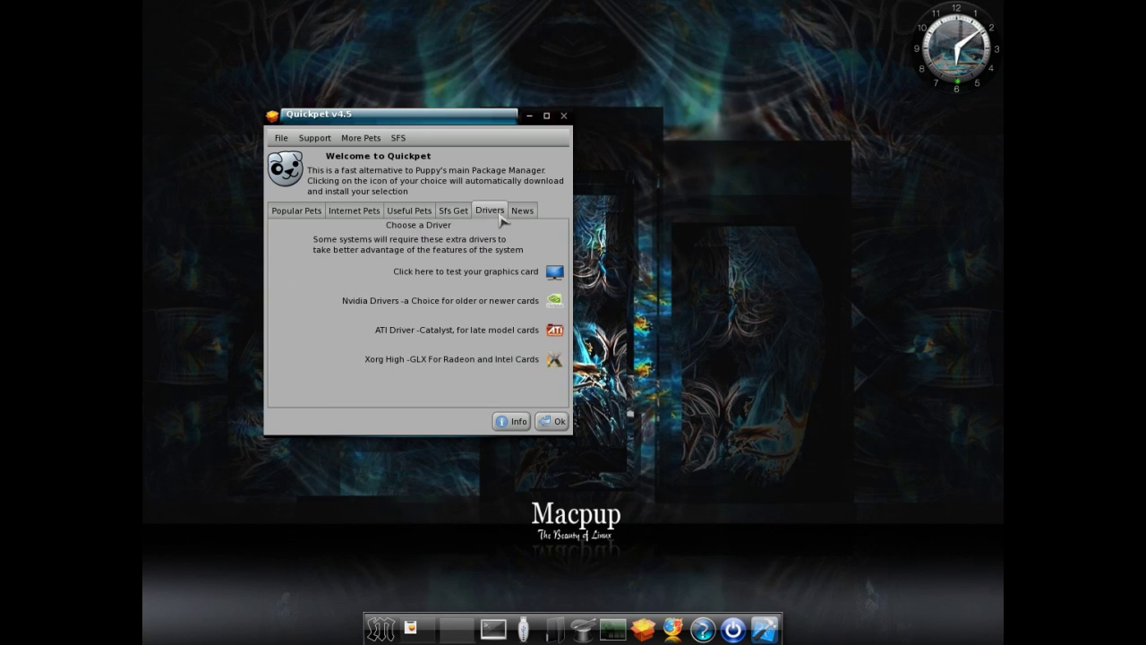
{"action": "left_click", "coordinate": [564, 116]}
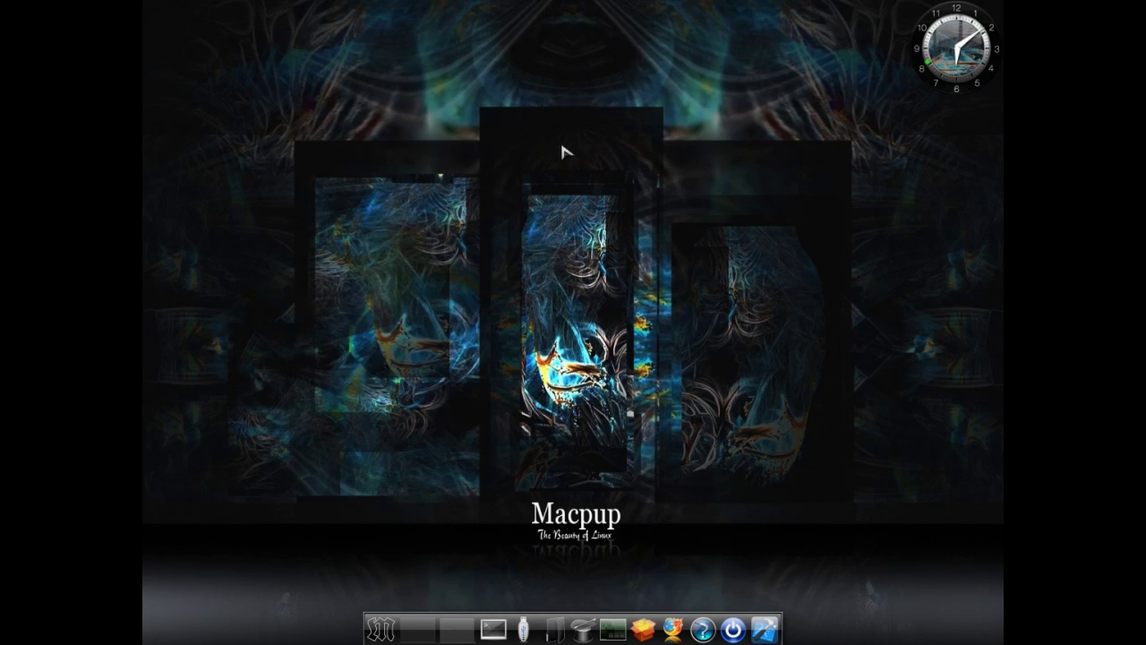
Launch Puppy Package Manager from the Setup Puppy menu.
{"action": "left_click", "coordinate": [348, 172]}
{"action": "mouse_move", "coordinate": [424, 212]}
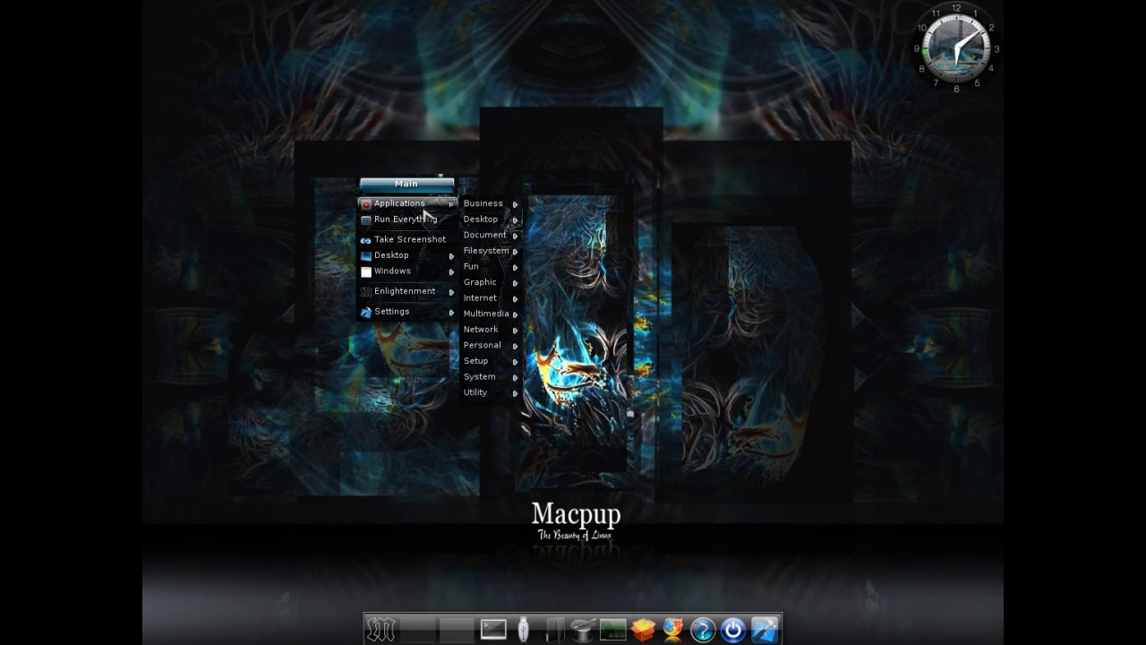
{"action": "mouse_move", "coordinate": [515, 357]}
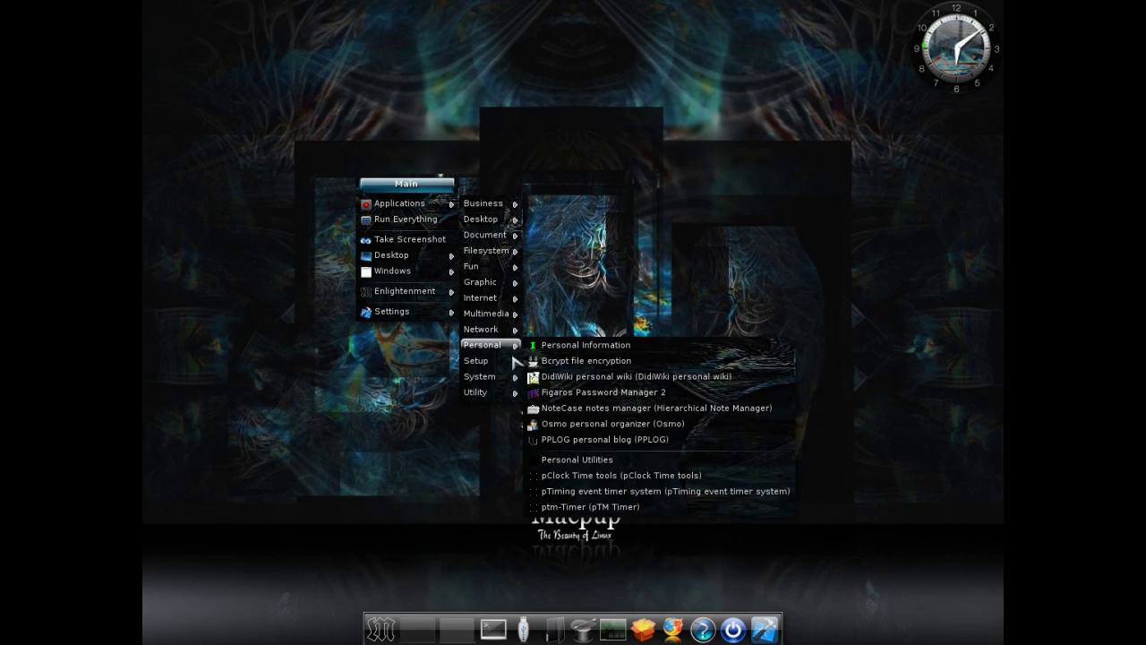
{"action": "mouse_move", "coordinate": [573, 361]}
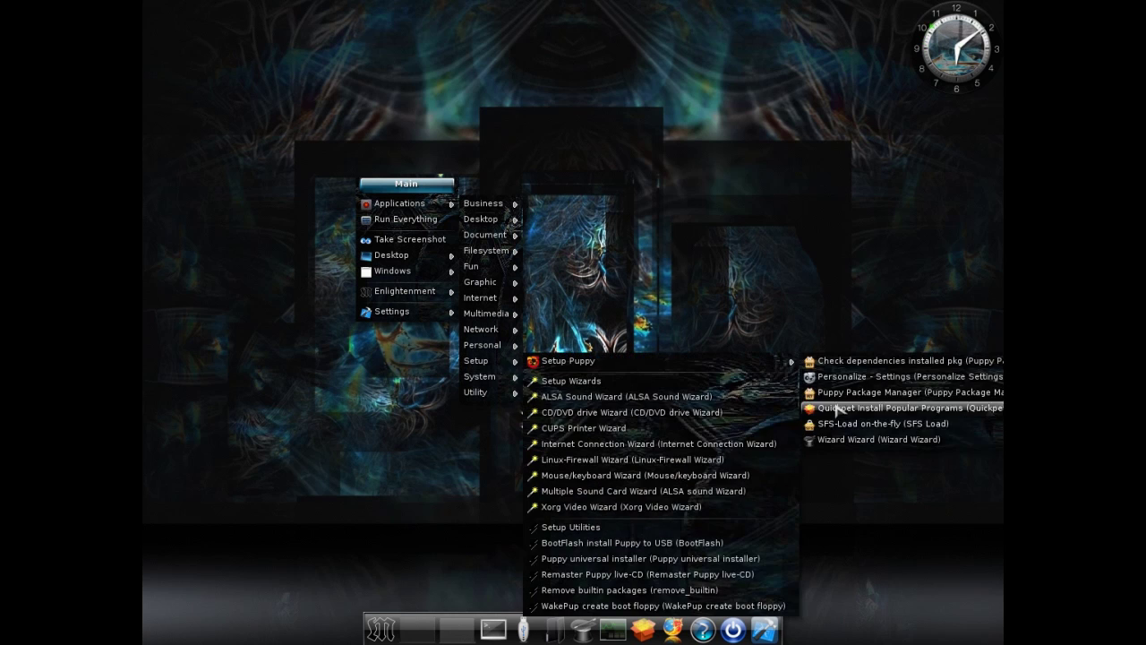
{"action": "left_click", "coordinate": [842, 392]}
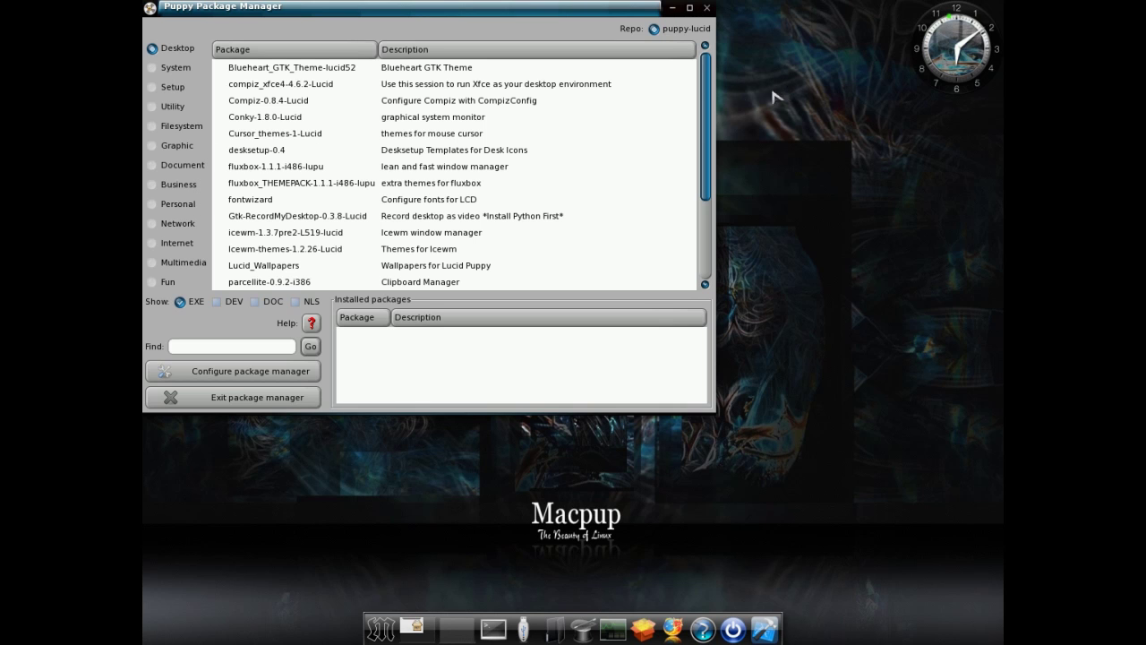
List the System then Setup category packages and bring up the package manager configuration.
{"action": "left_click", "coordinate": [182, 71]}
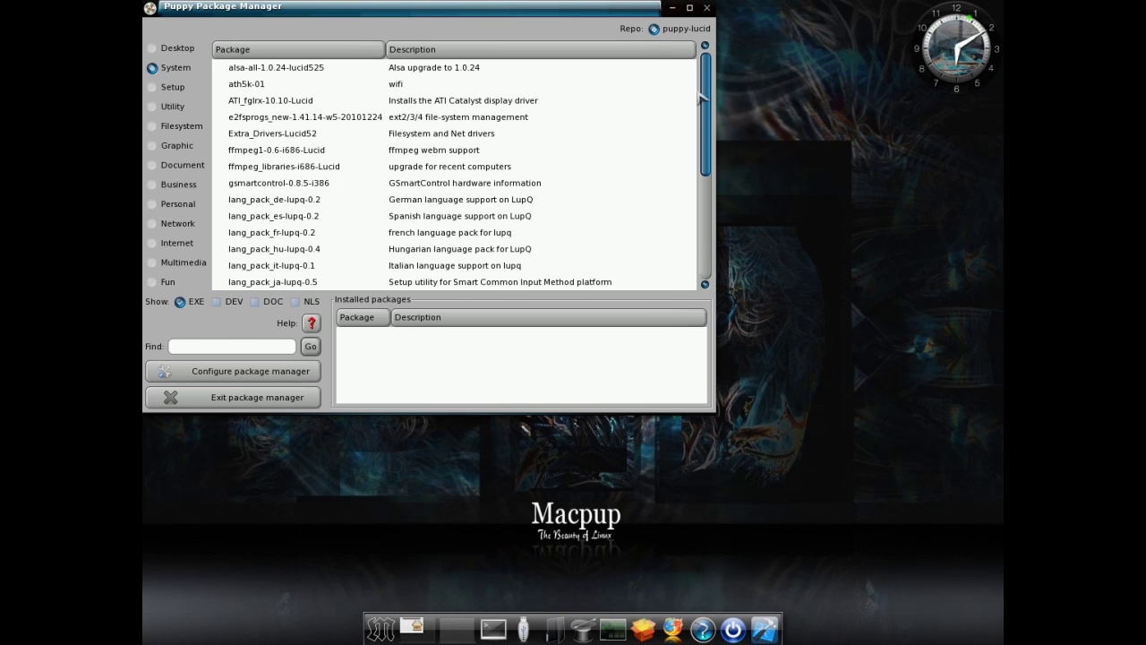
{"action": "left_click_drag", "start_coordinate": [705, 100], "coordinate": [708, 67]}
{"action": "left_click", "coordinate": [165, 87]}
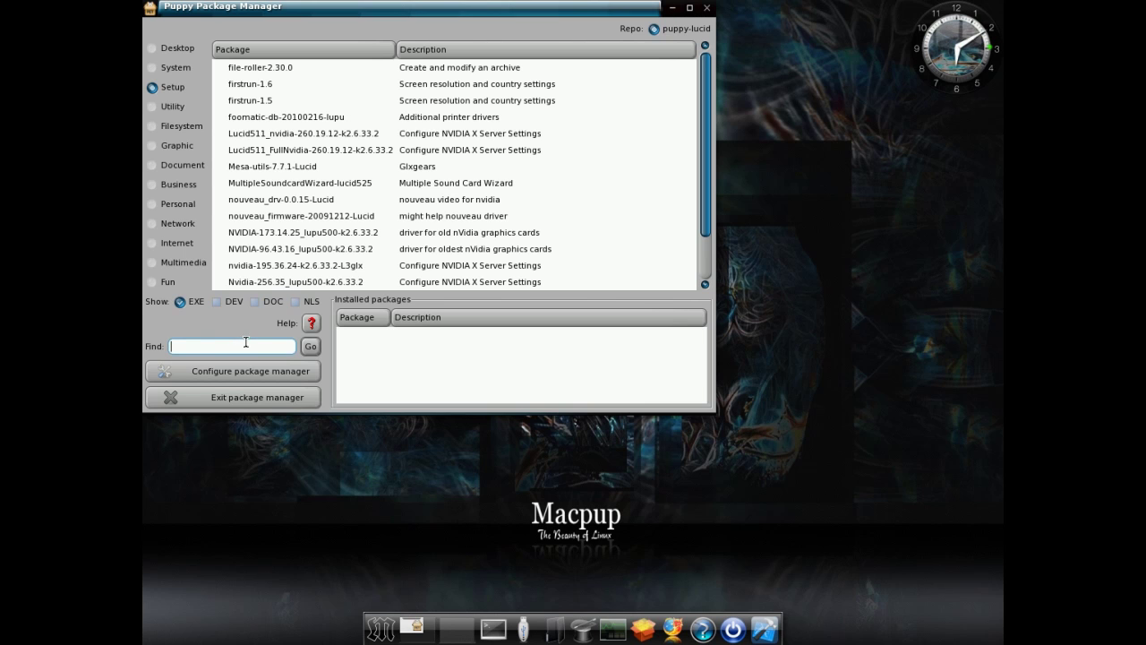
{"action": "left_click", "coordinate": [251, 372]}
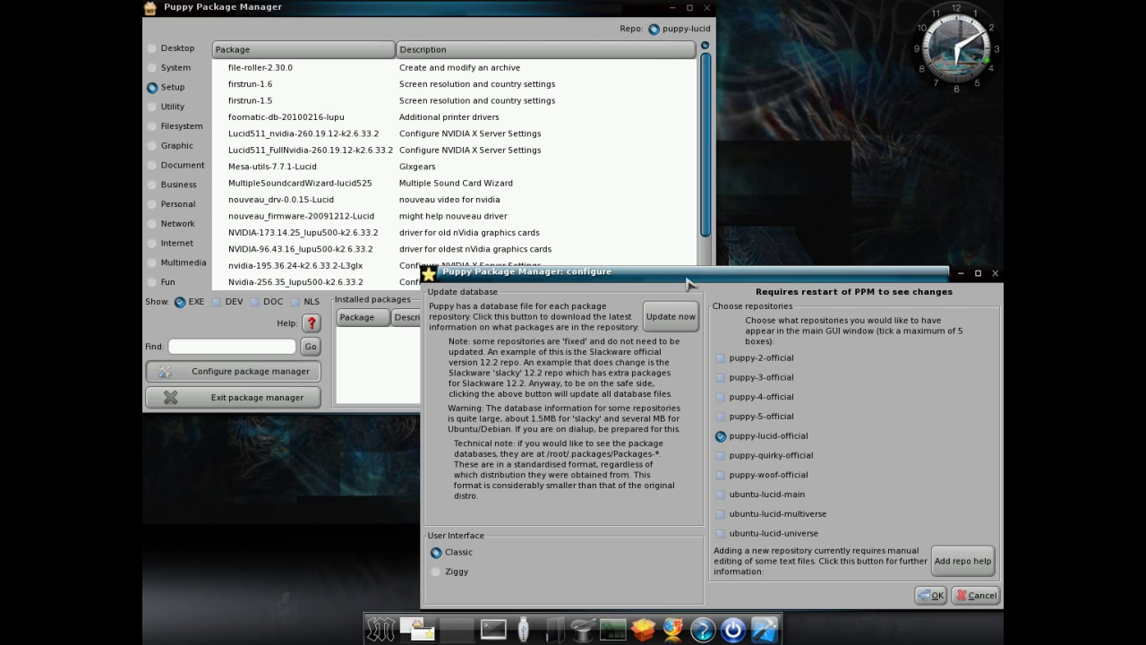
Move the configure dialog up and left to read its repository checkboxes.
{"action": "left_click_drag", "start_coordinate": [690, 284], "coordinate": [590, 184]}
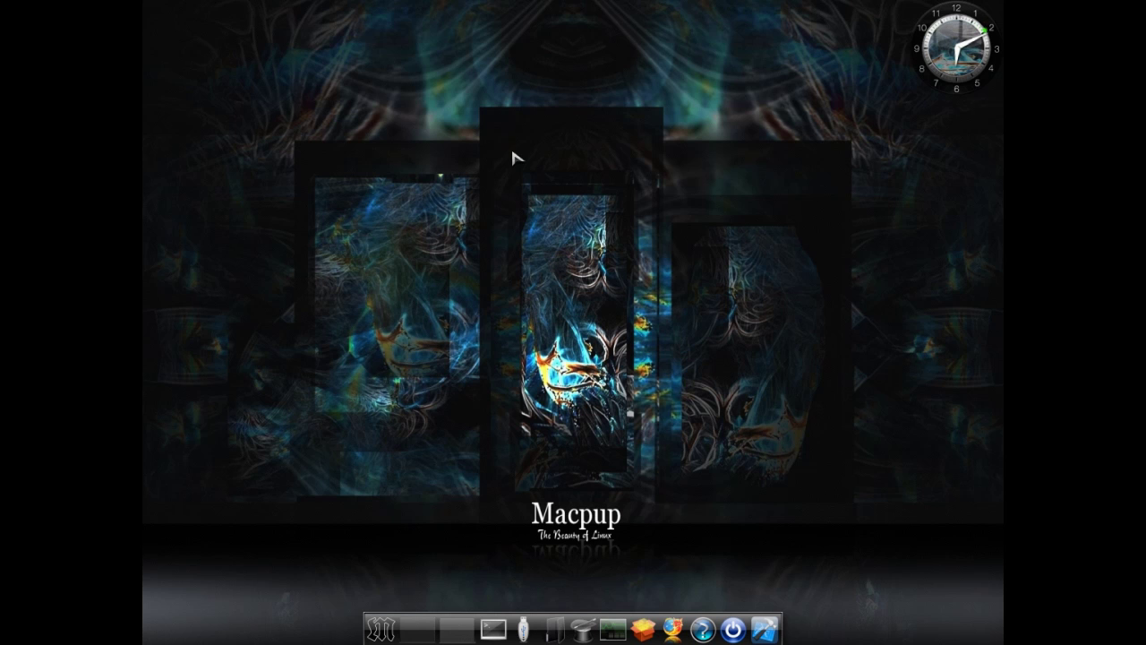
{"action": "left_click", "coordinate": [618, 632]}
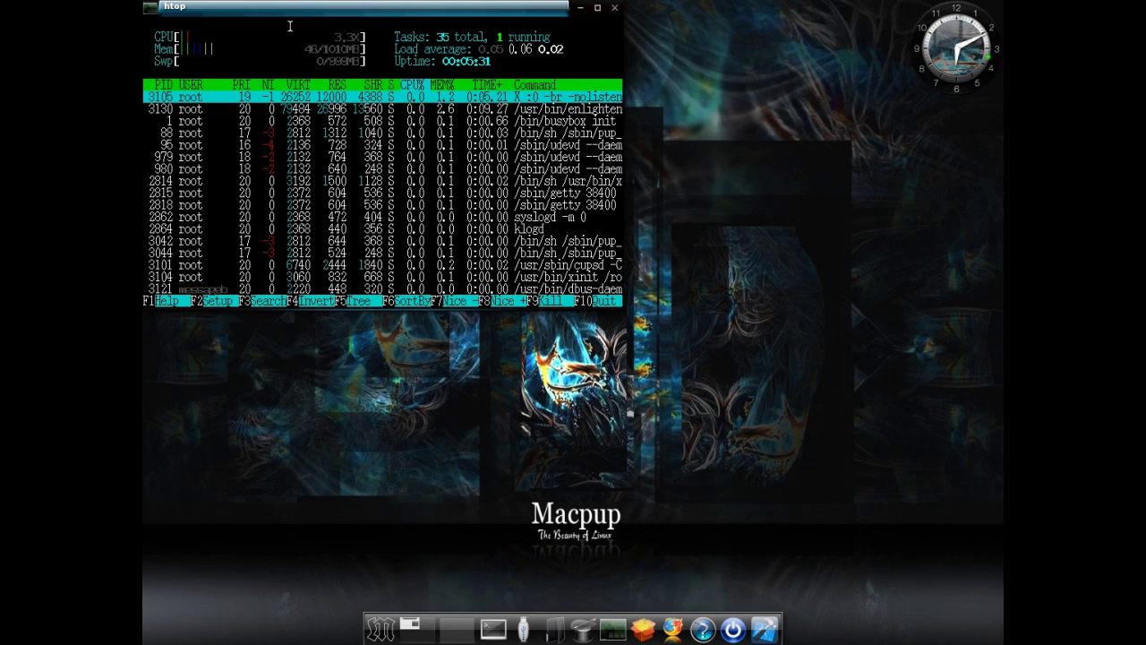
{"action": "left_click_drag", "start_coordinate": [303, 20], "coordinate": [336, 60]}
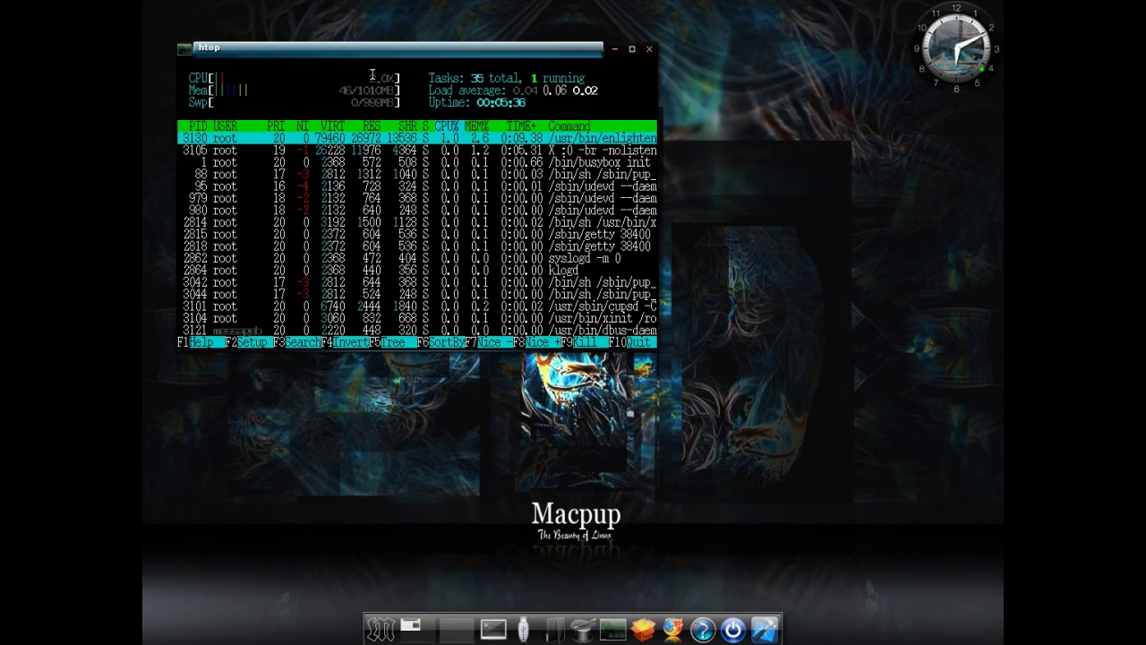
{"action": "left_click", "coordinate": [648, 49]}
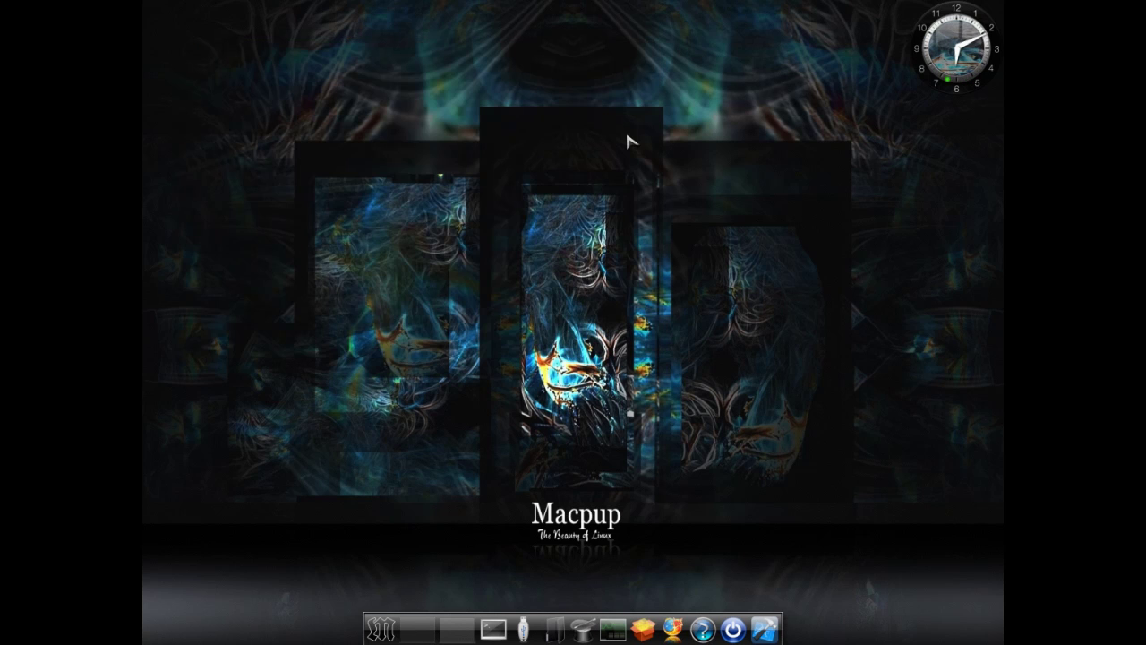